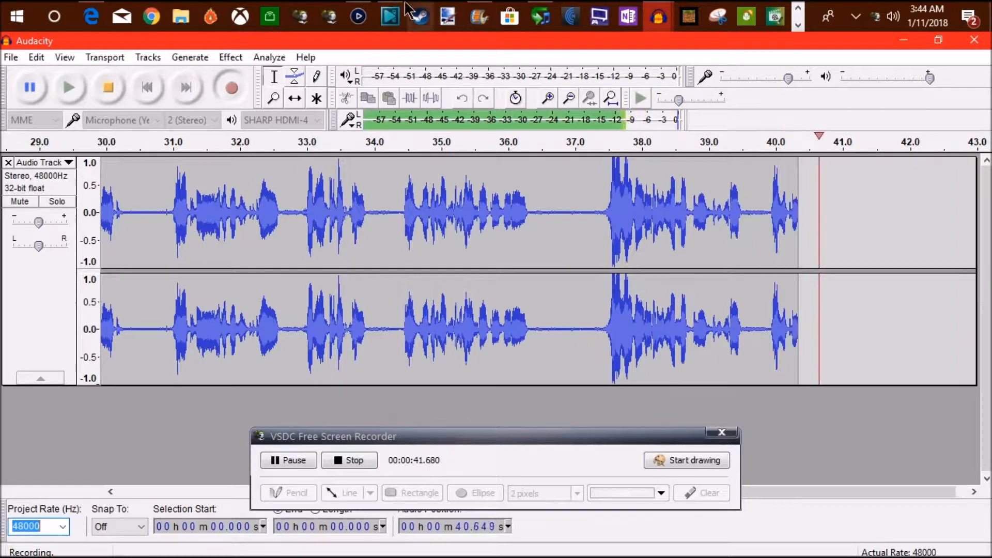
mouse_move(397, 12)
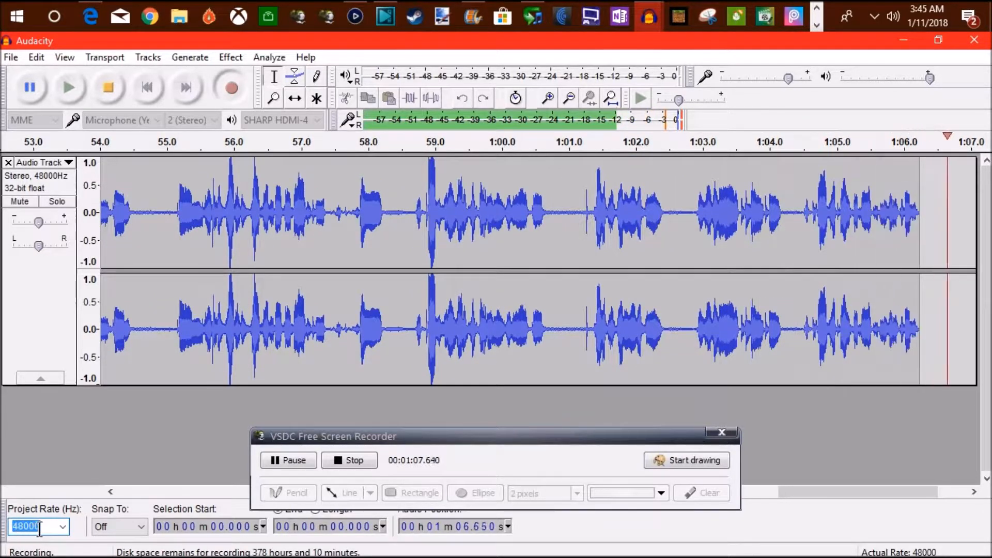
left_click(62, 526)
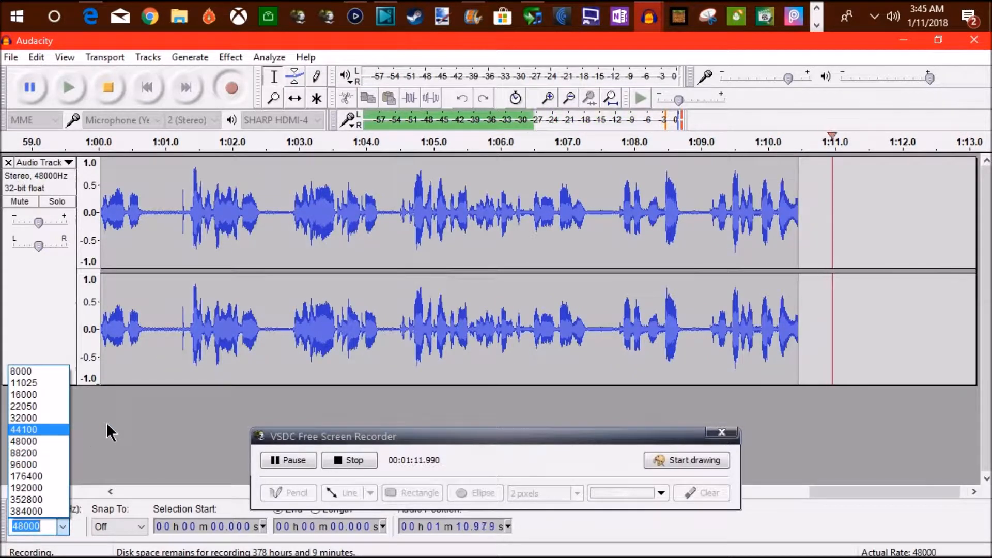
left_click(106, 422)
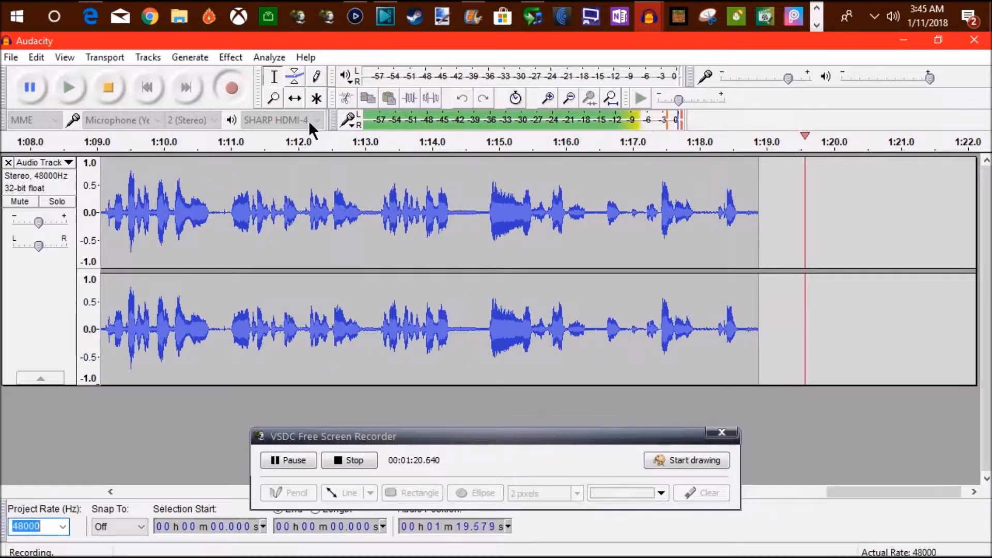
Step: Switch to the Audacity window with the short test recording and set up an audio export as WAV (Microsoft) 32-bit float PCM
mouse_move(646, 10)
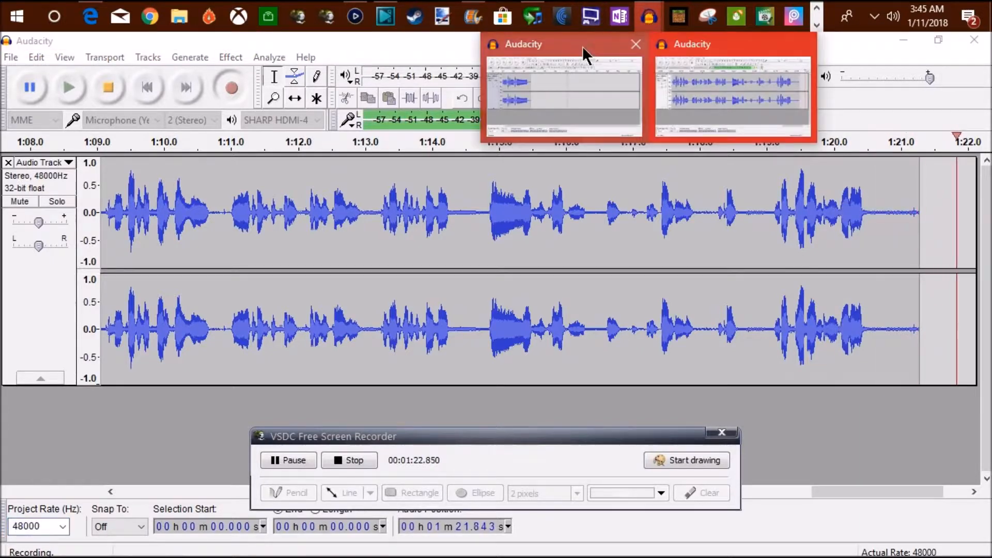
left_click(605, 39)
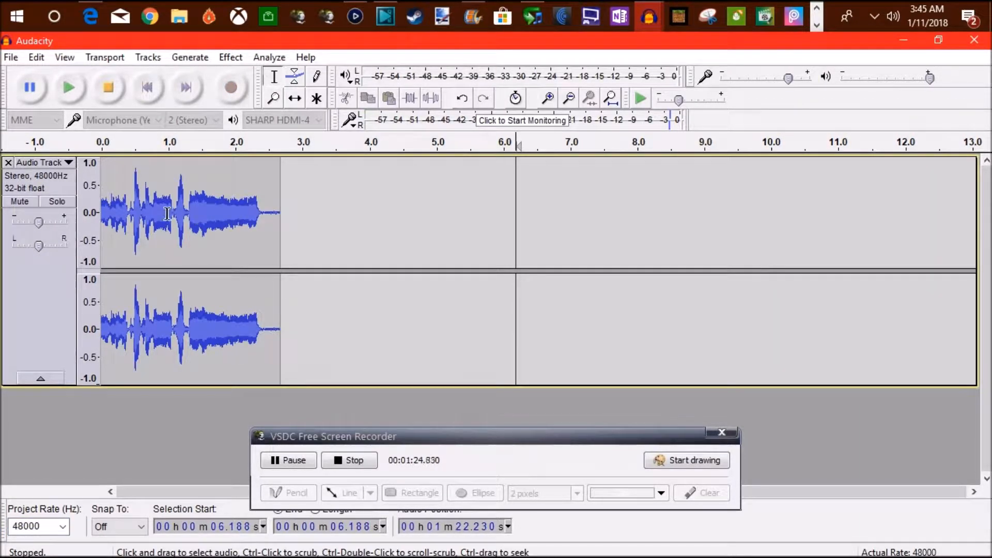
left_click(10, 57)
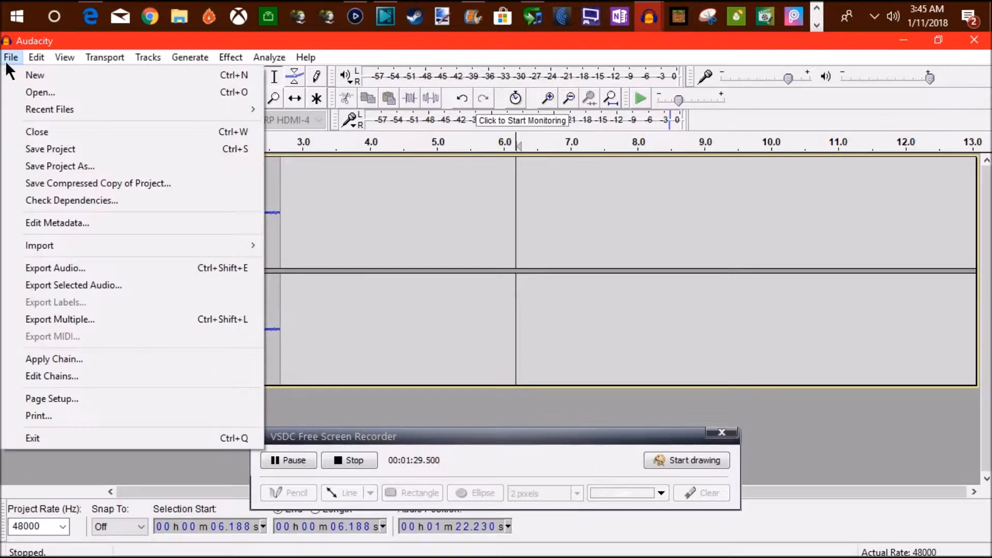
left_click(100, 267)
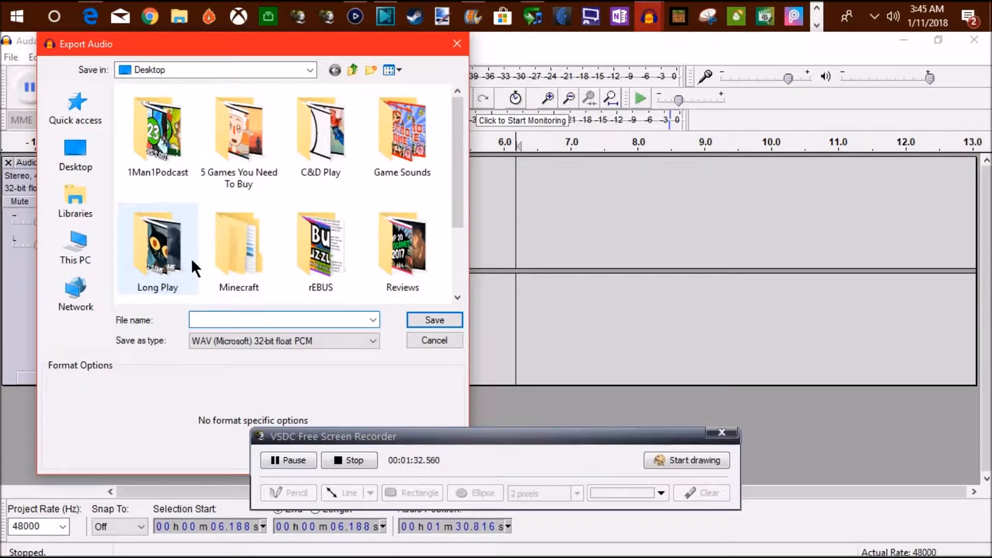
left_click(212, 340)
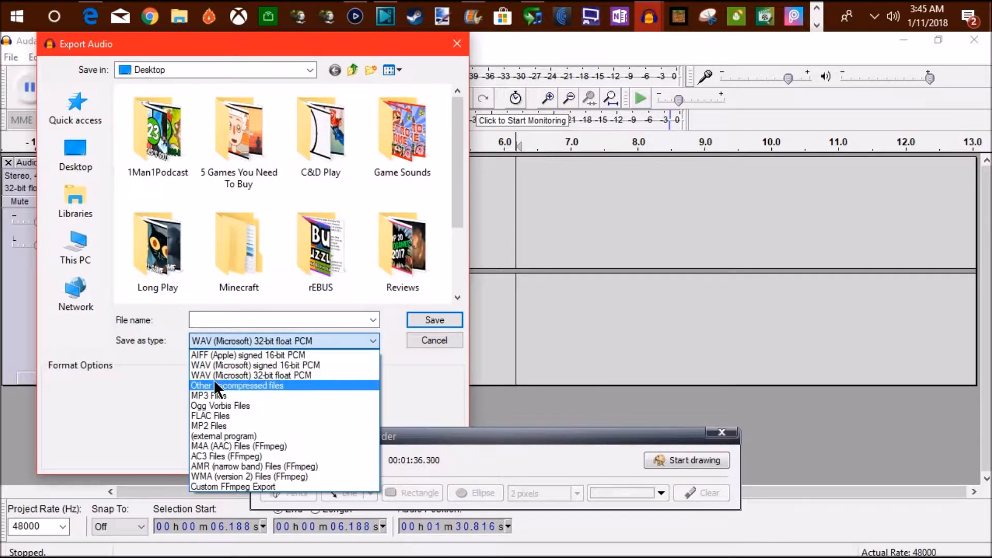
left_click(283, 370)
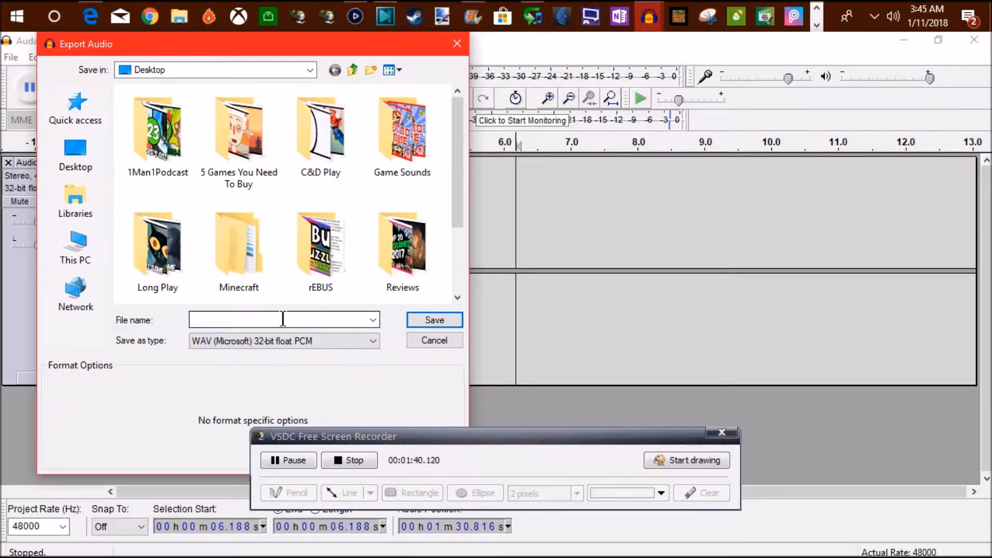
Step: Export the recording to the Desktop as test.wav, replacing the existing file and leaving the metadata blank
type("test")
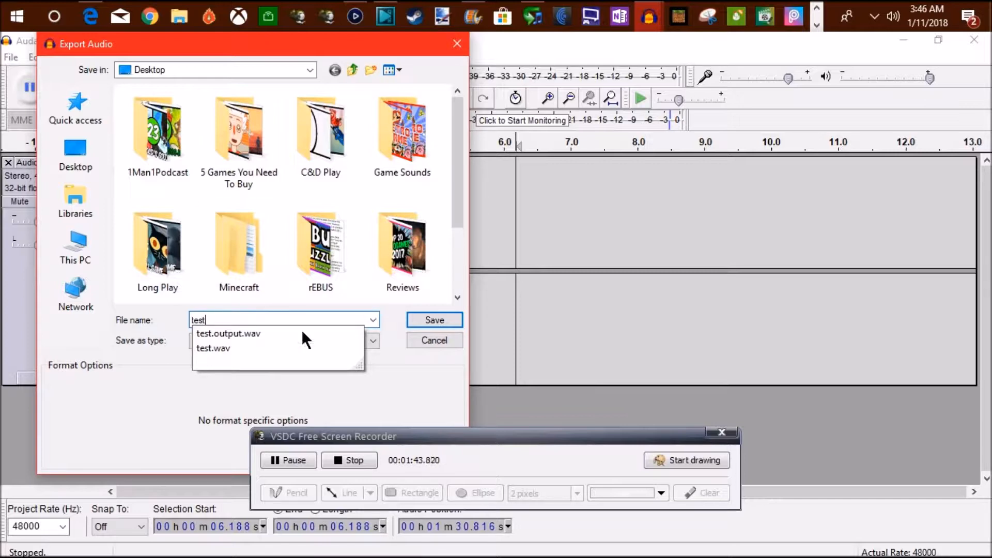
left_click(333, 350)
left_click(441, 316)
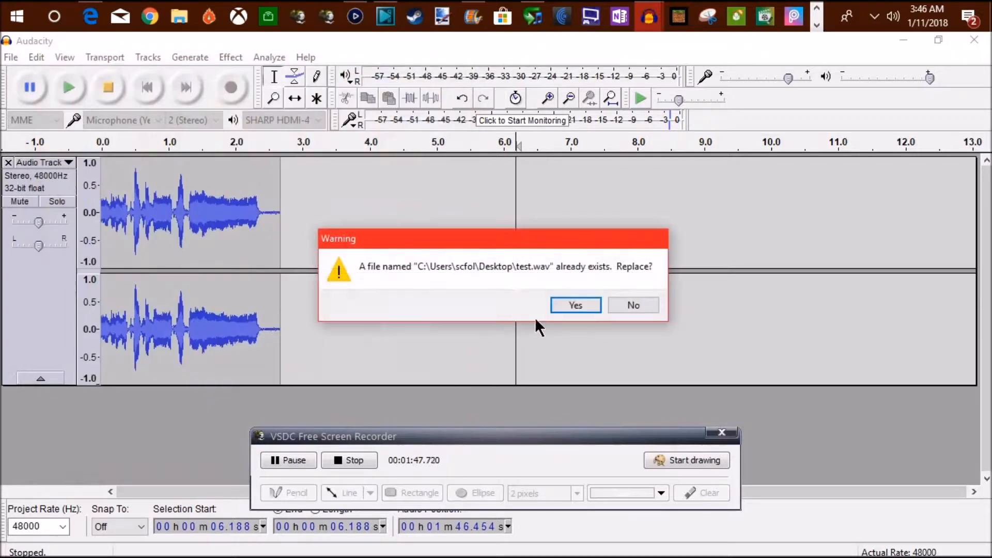
left_click(564, 304)
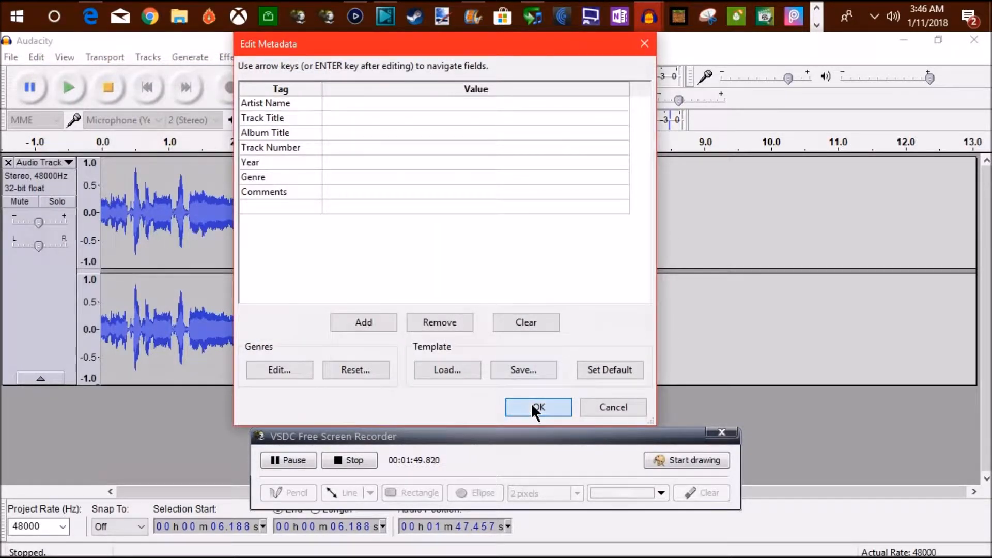
left_click(532, 404)
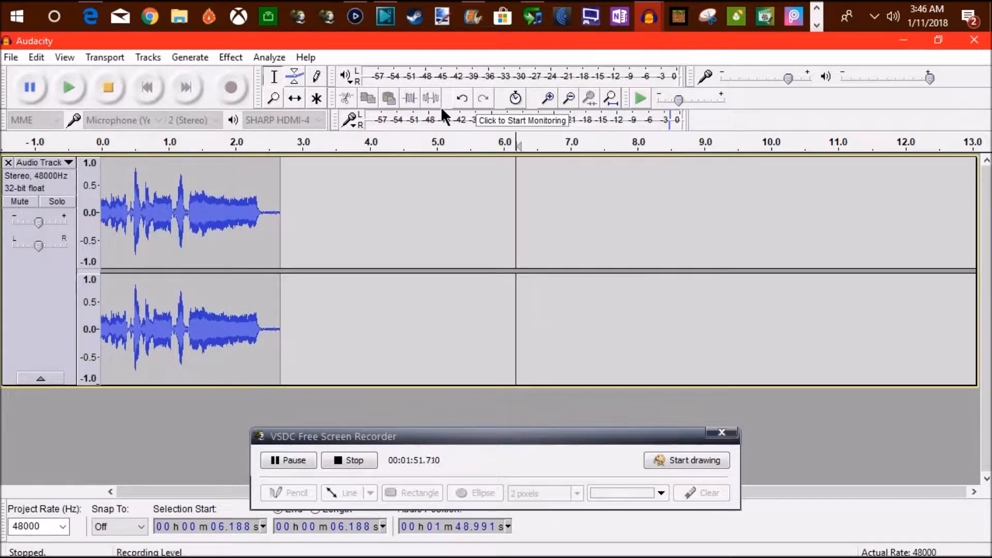
left_click(571, 22)
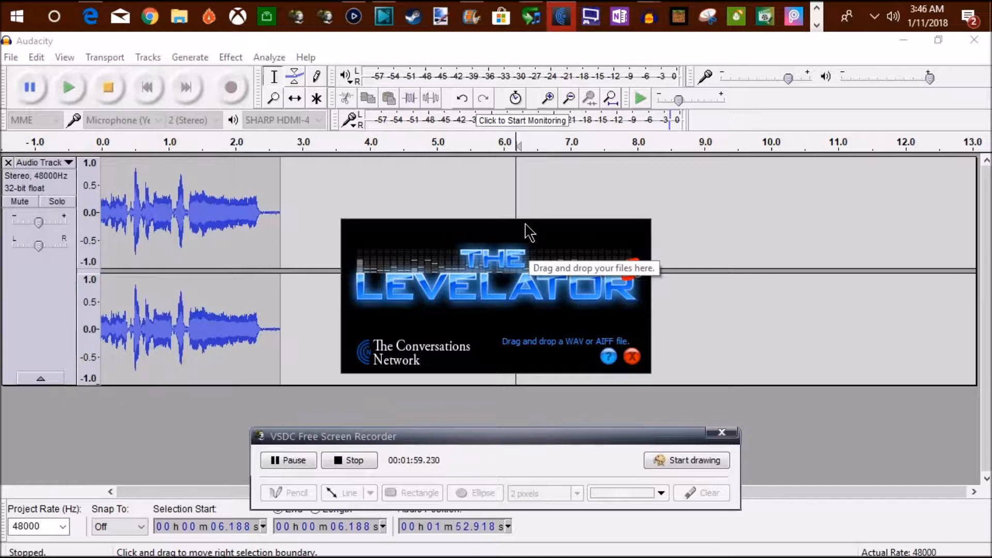
mouse_move(478, 19)
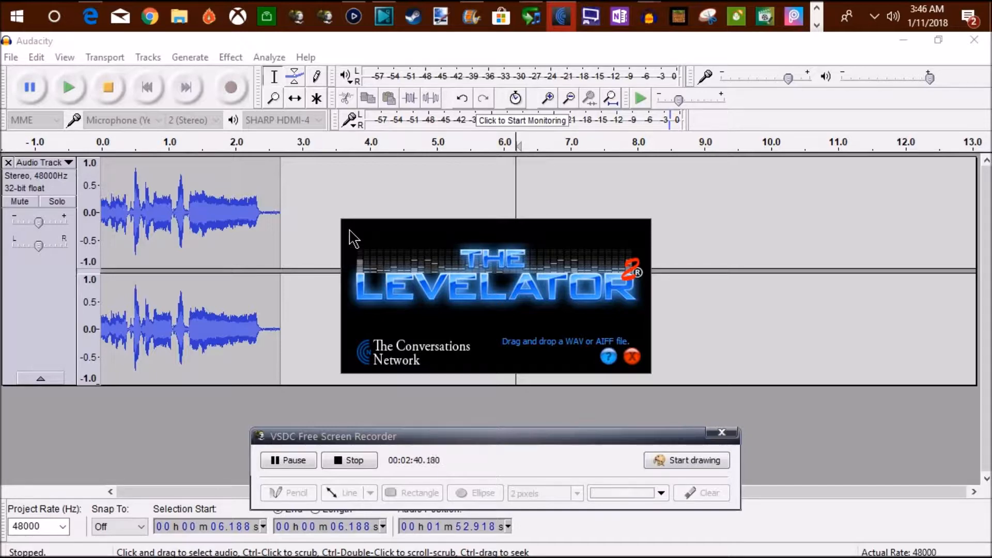
mouse_move(652, 20)
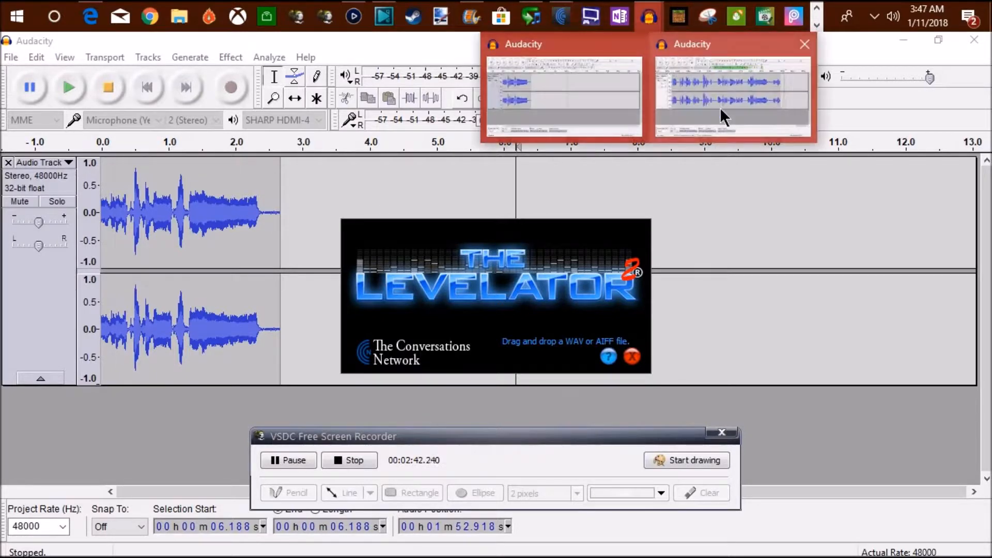
left_click(724, 116)
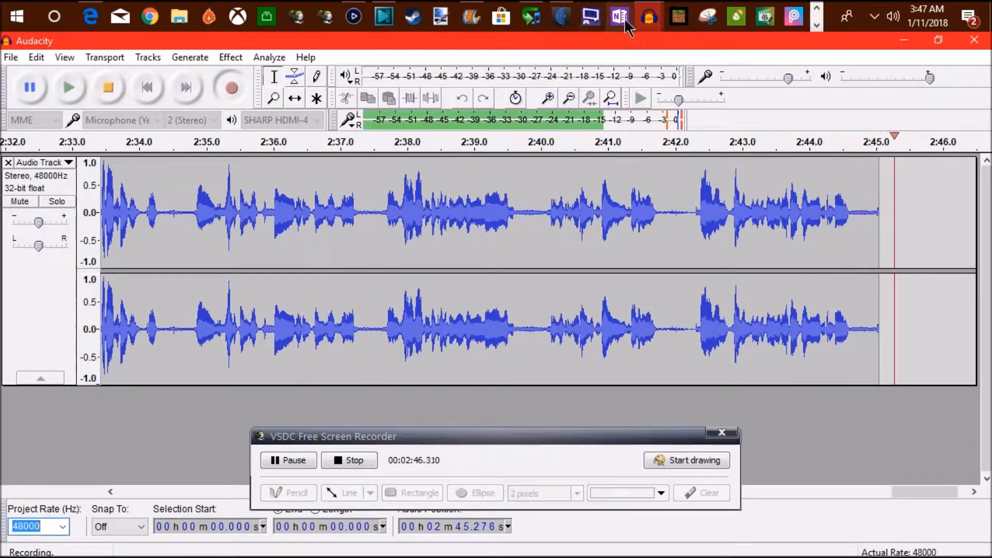
left_click(561, 16)
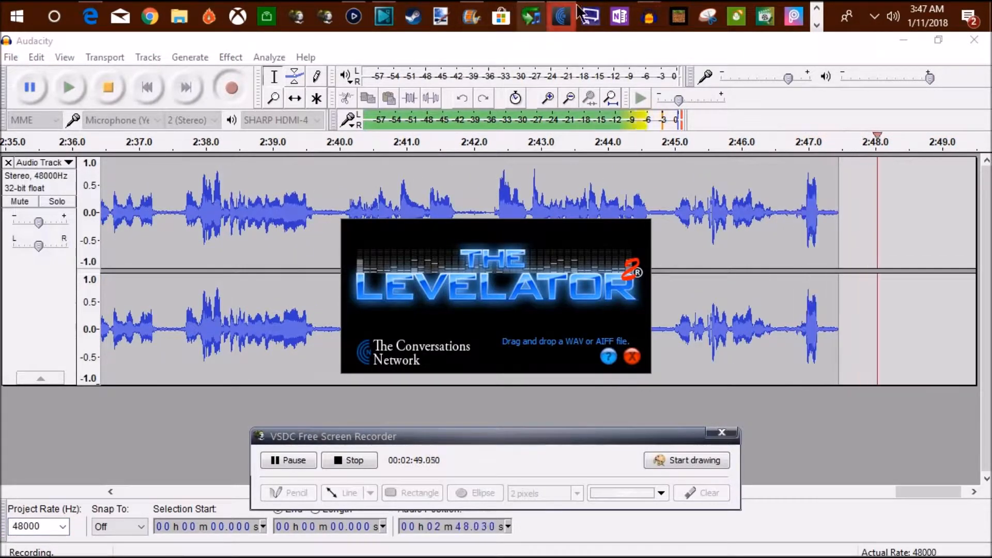
mouse_move(649, 16)
left_click(564, 73)
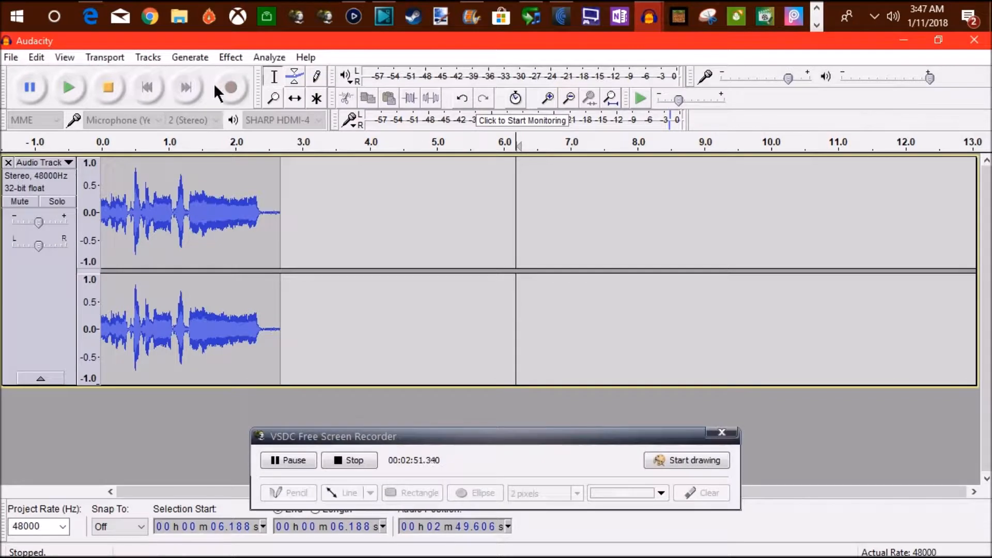
left_click(222, 60)
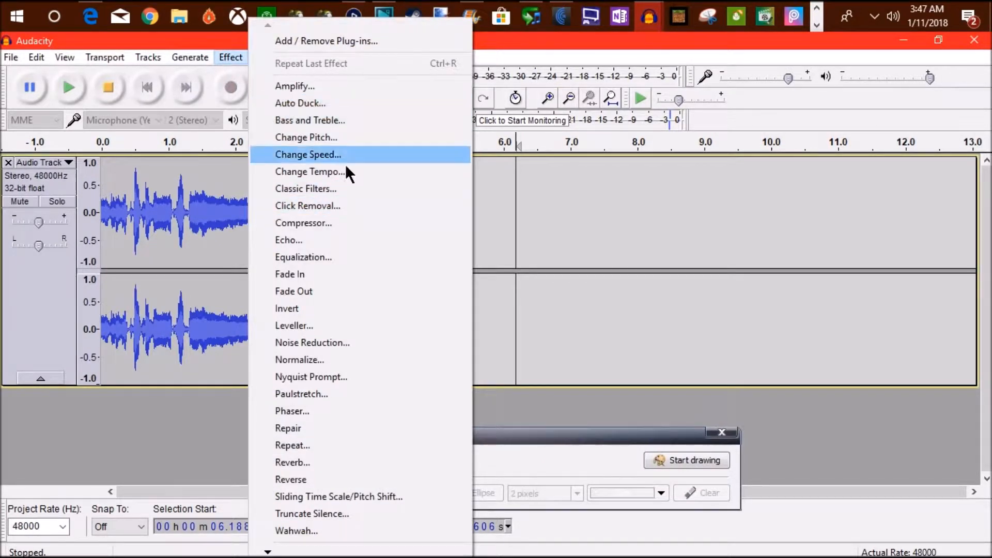
mouse_move(388, 12)
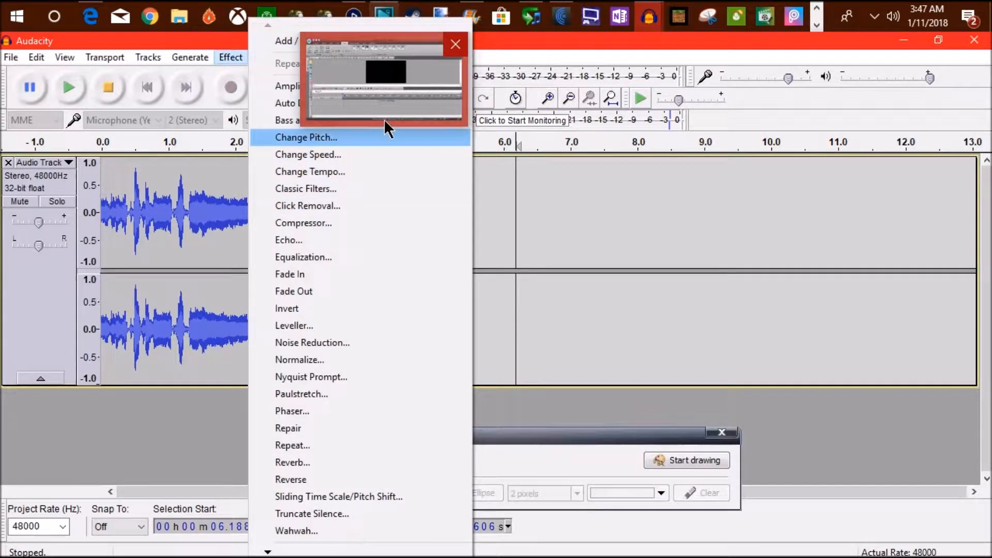
left_click(515, 398)
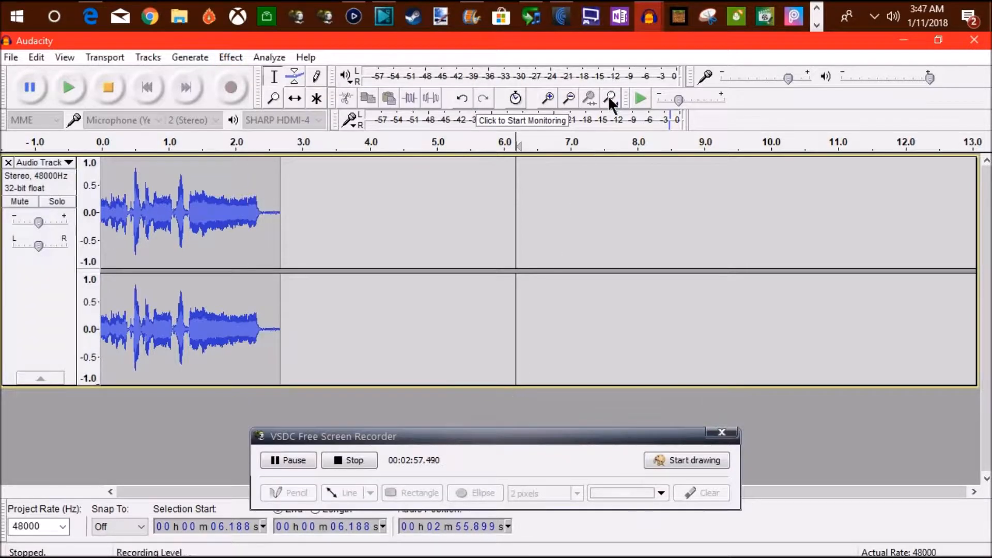
mouse_move(564, 24)
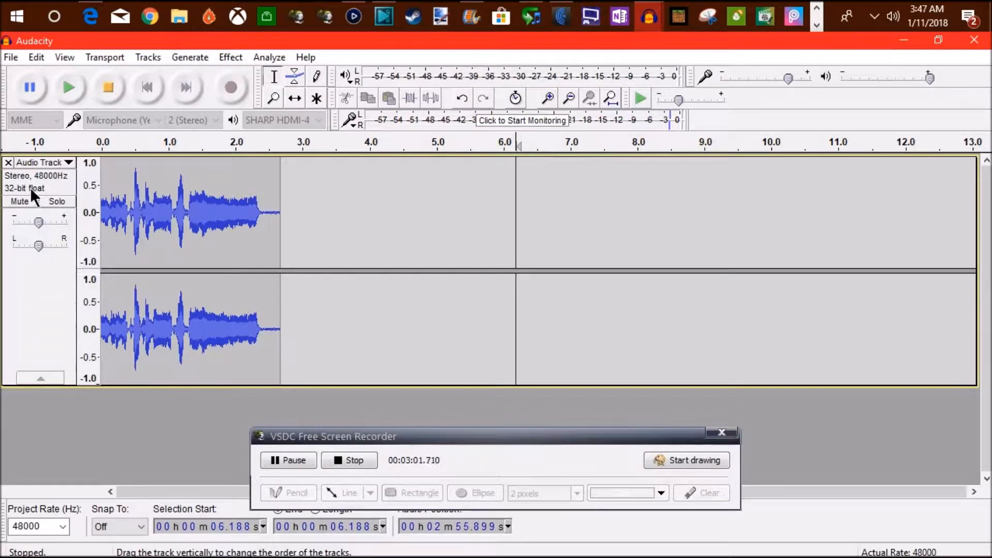
left_click(10, 58)
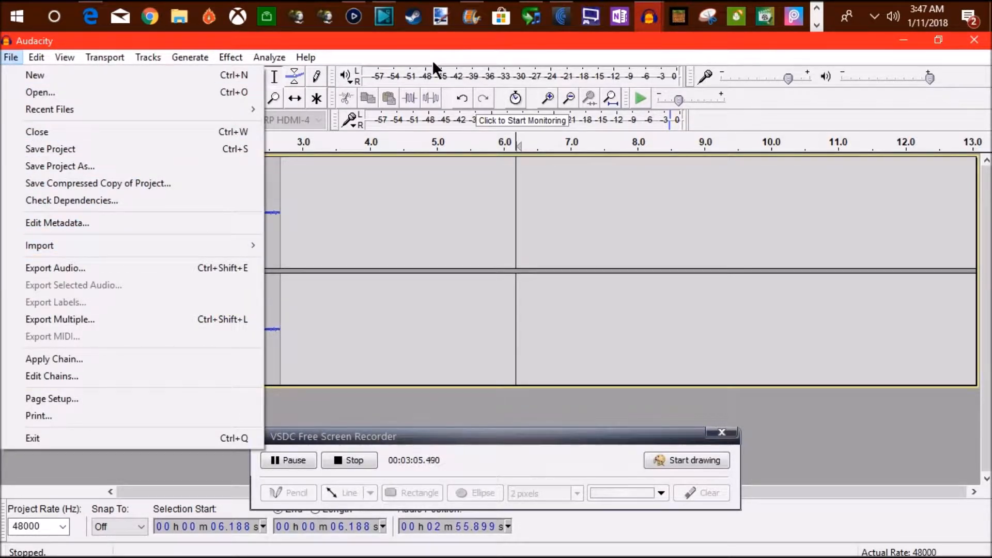
Step: Switch to The Levelator, delete the old test.output.wav from the Desktop in its file chooser, and load test.wav for processing
left_click(561, 16)
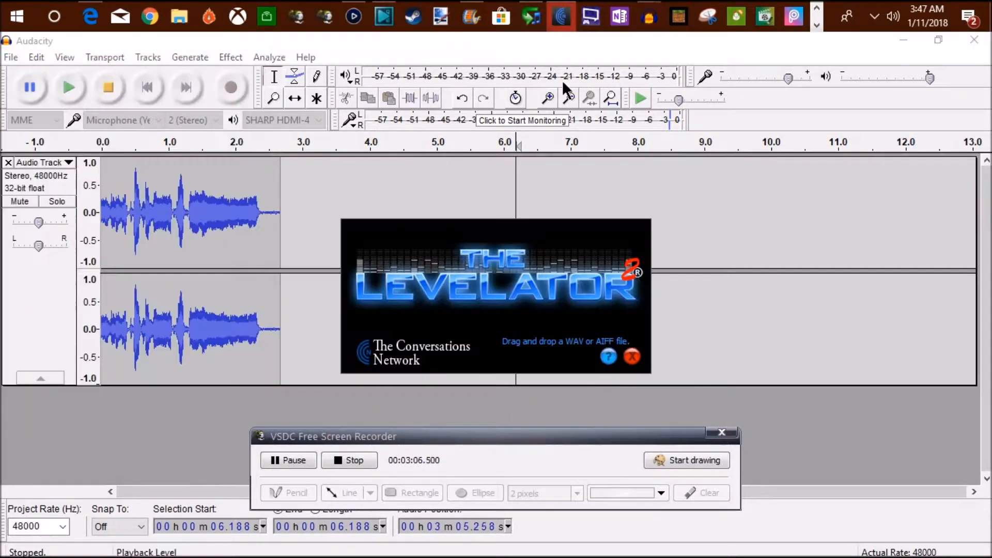
left_click(483, 287)
scroll(710, 230, "down", 2)
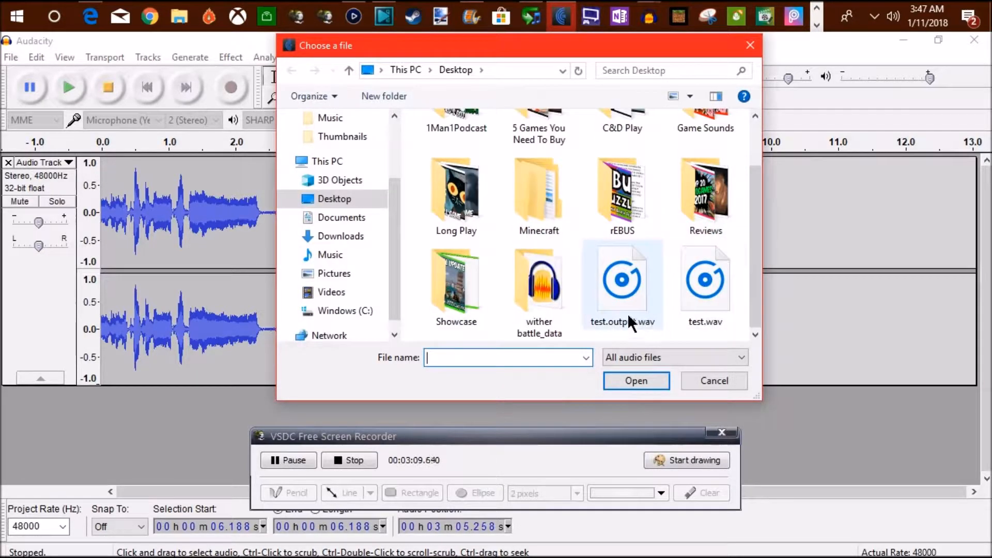
left_click(630, 283)
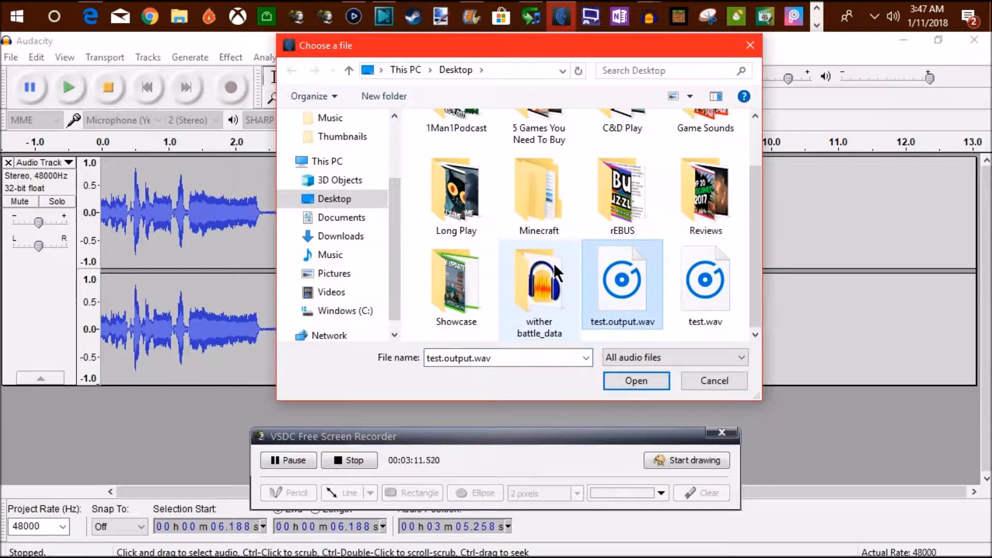
key("Delete")
key("Return")
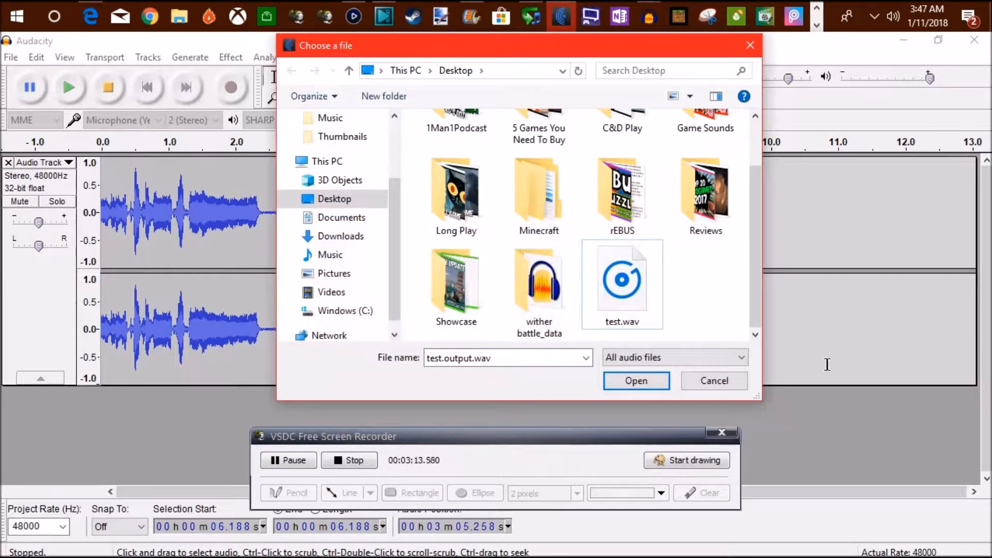
left_click(634, 294)
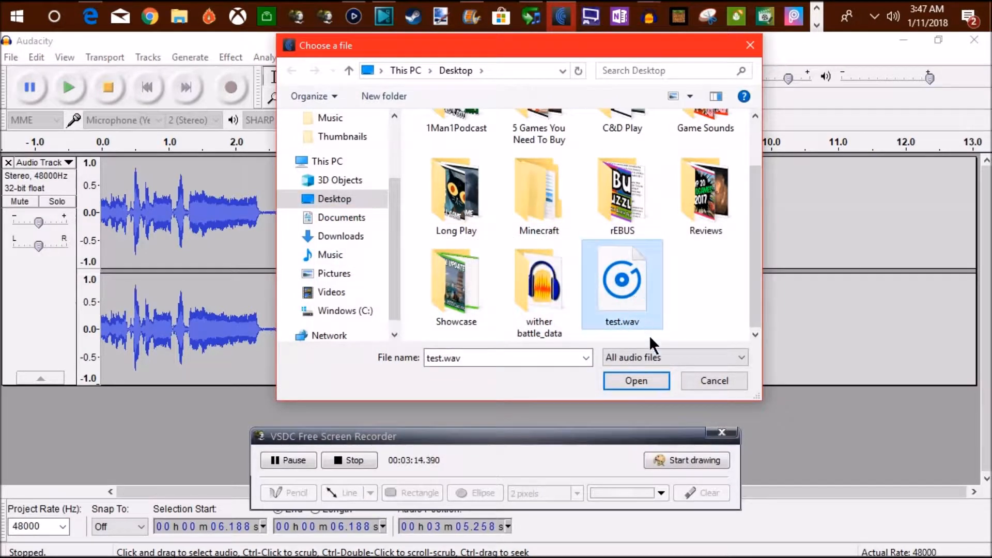
left_click(637, 380)
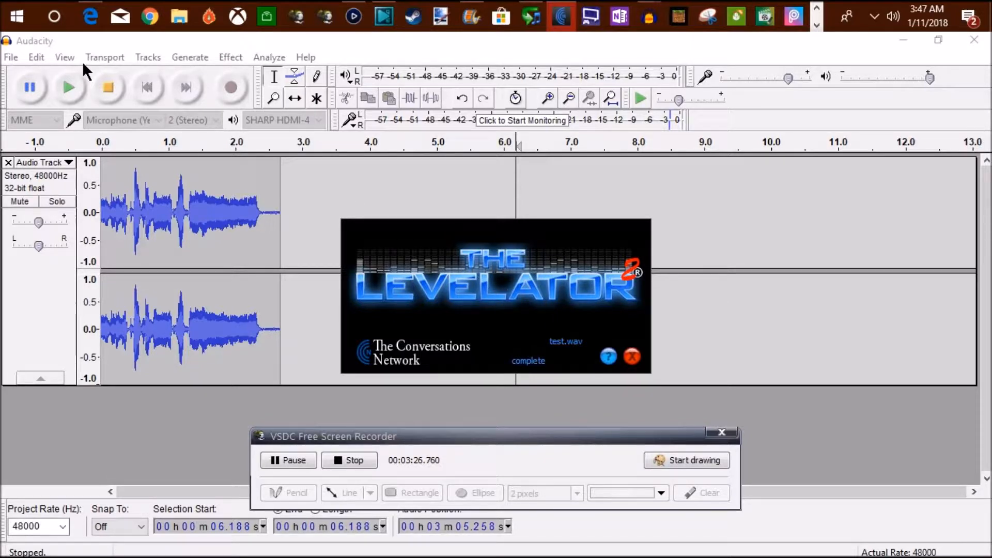
Step: Open the levelled test.output.wav from the Desktop in Audacity, importing it as a copy made before editing
left_click(14, 52)
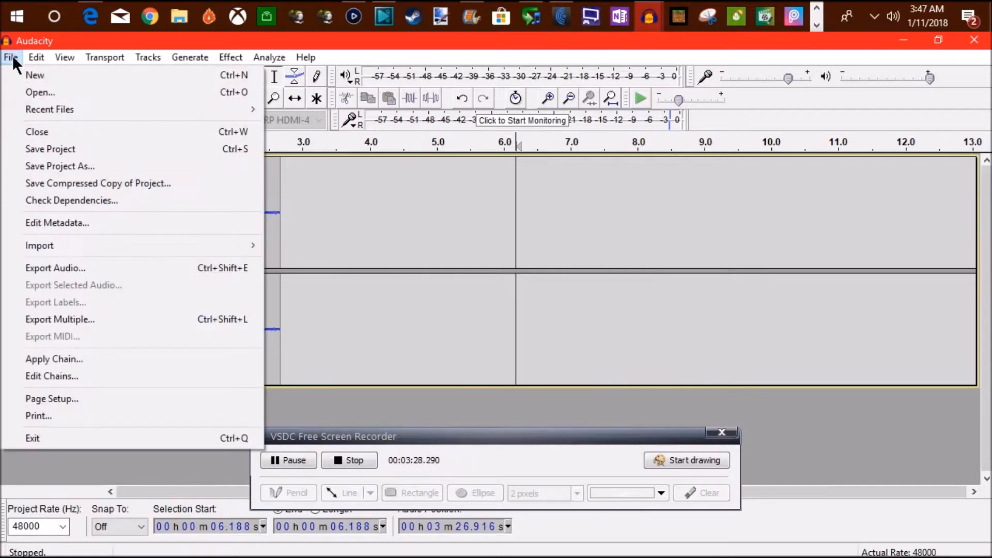
left_click(42, 92)
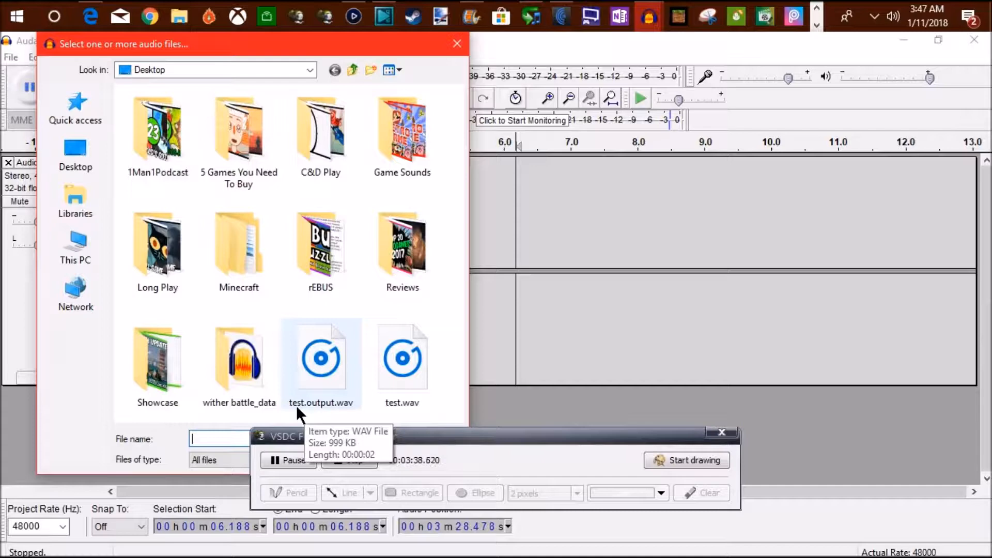
left_click(328, 374)
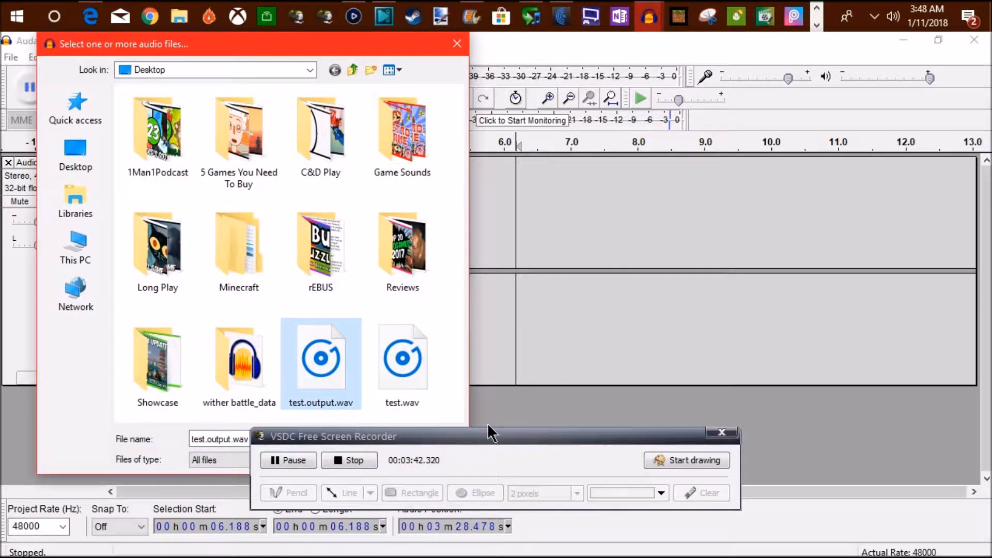
left_click_drag(489, 430, 451, 481)
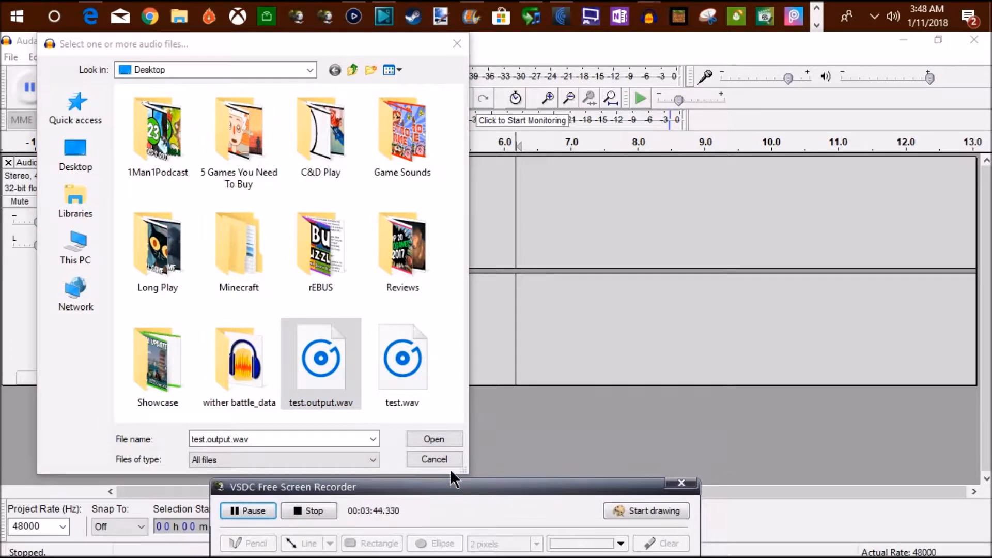
left_click(430, 437)
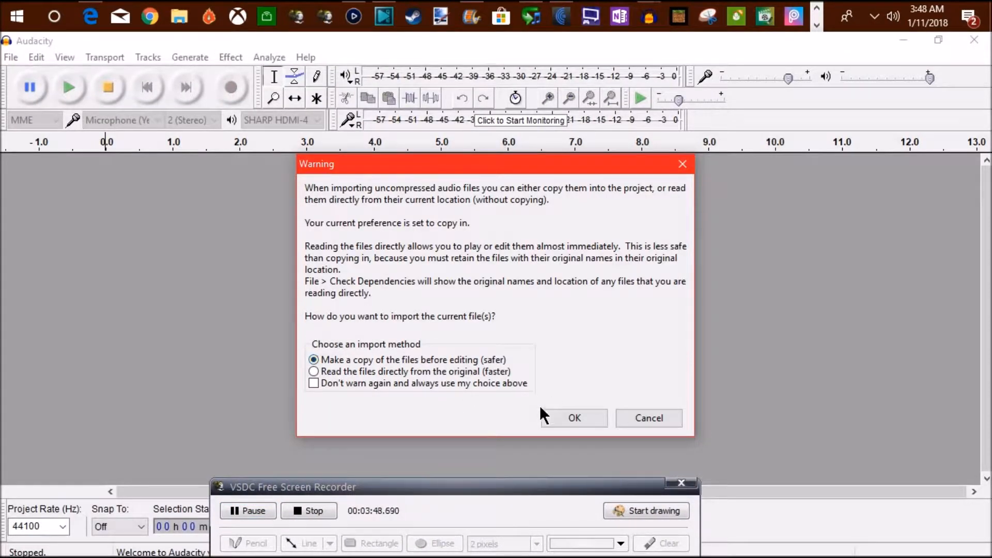
left_click(557, 418)
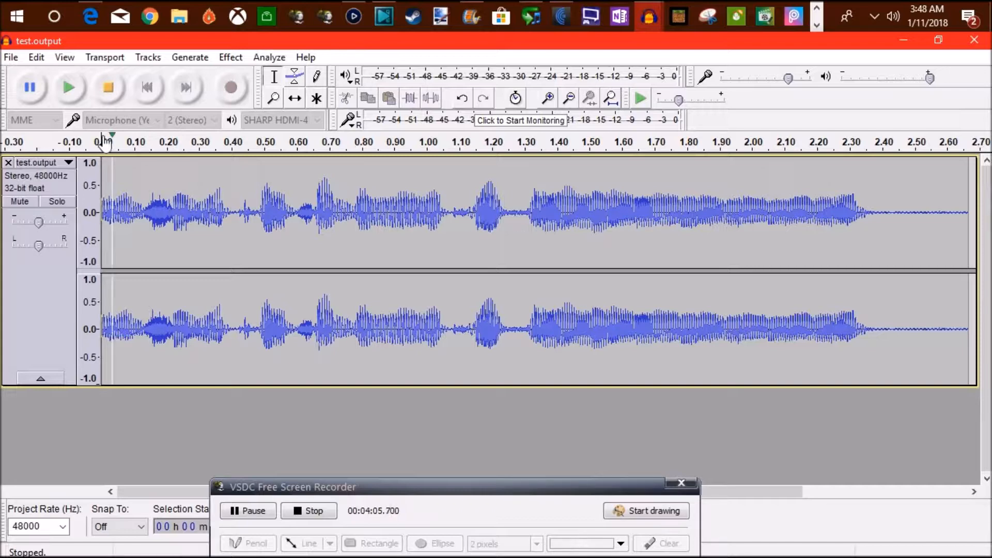
Step: Import background sound.mp3 from the Music folder into the project, stopping the import early to keep only its first part
left_click(12, 59)
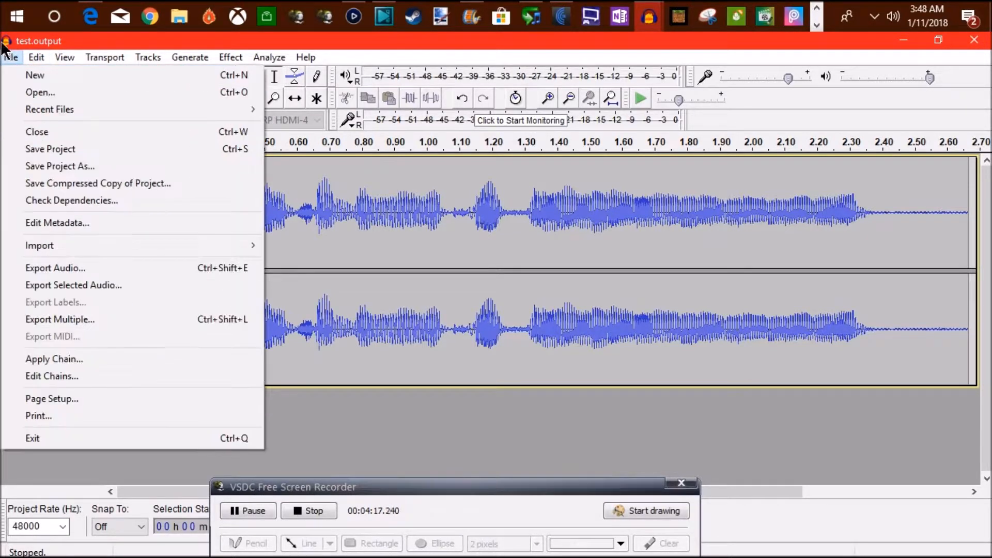
mouse_move(71, 244)
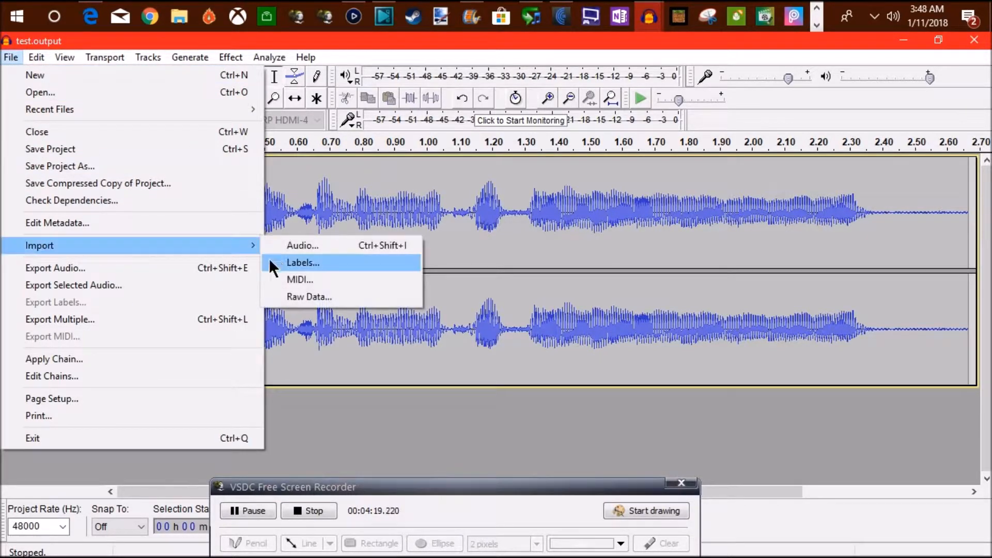
left_click(285, 247)
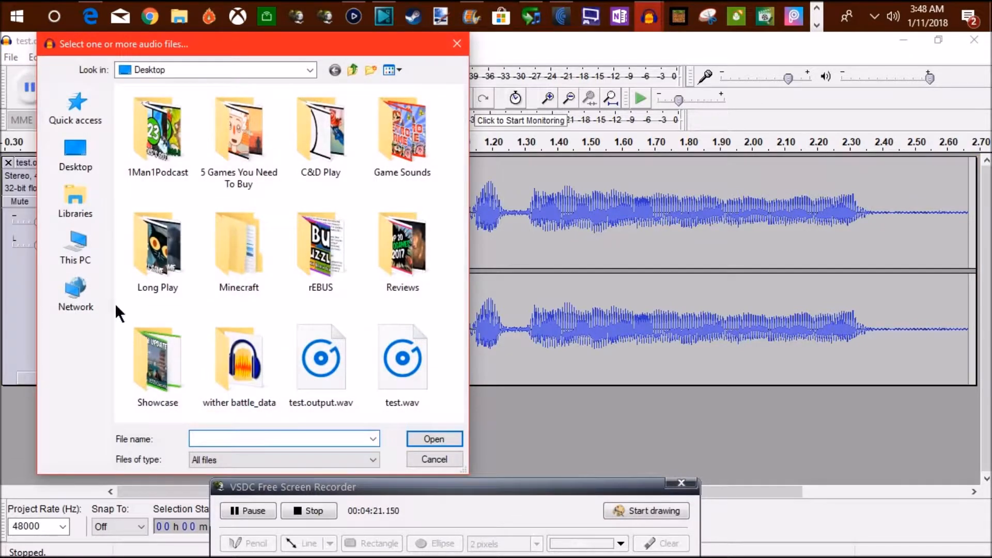
left_click(83, 257)
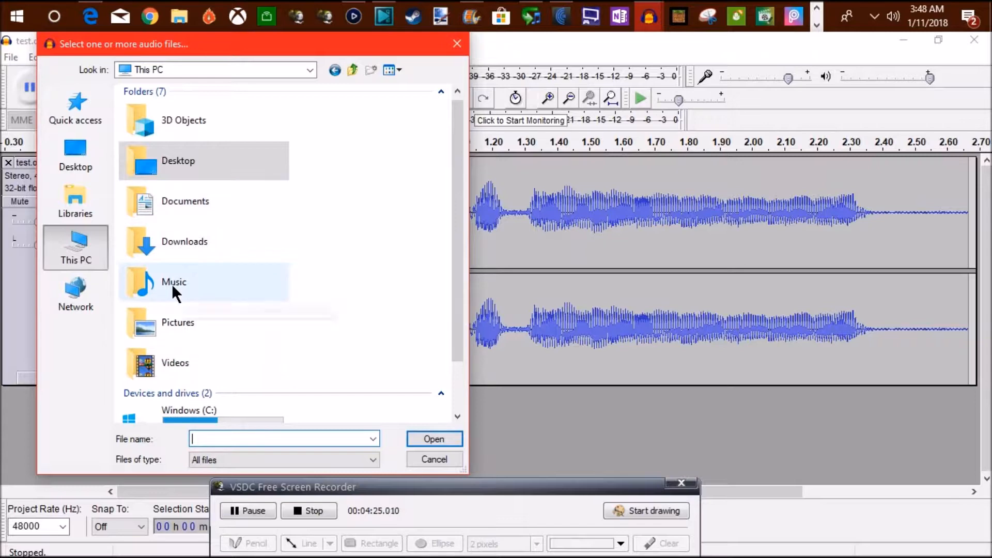
double_click(172, 284)
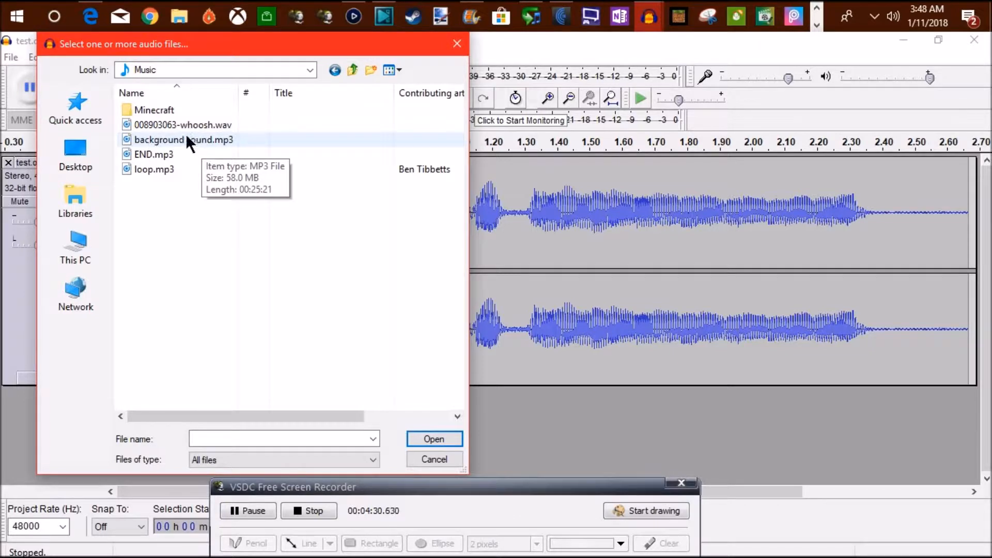
left_click(199, 137)
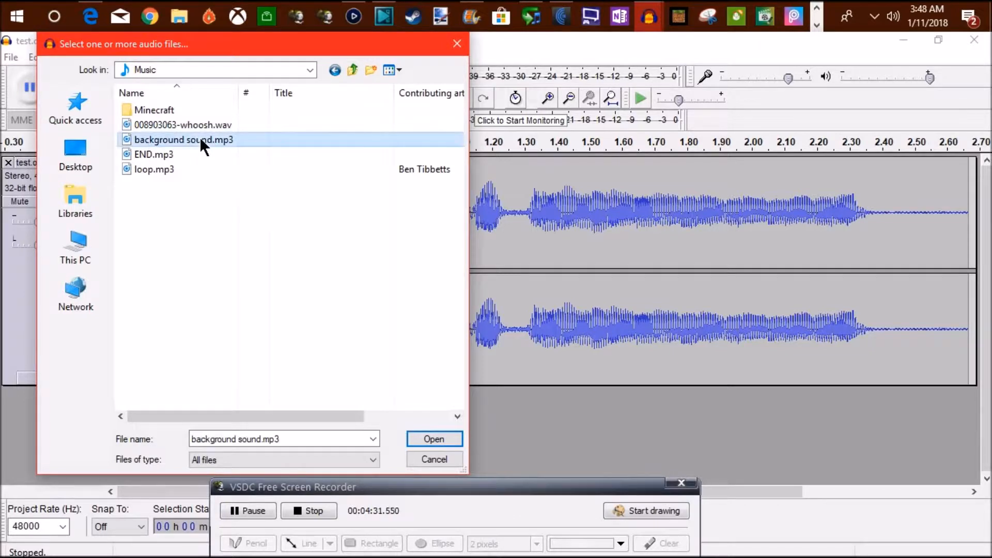
left_click(428, 439)
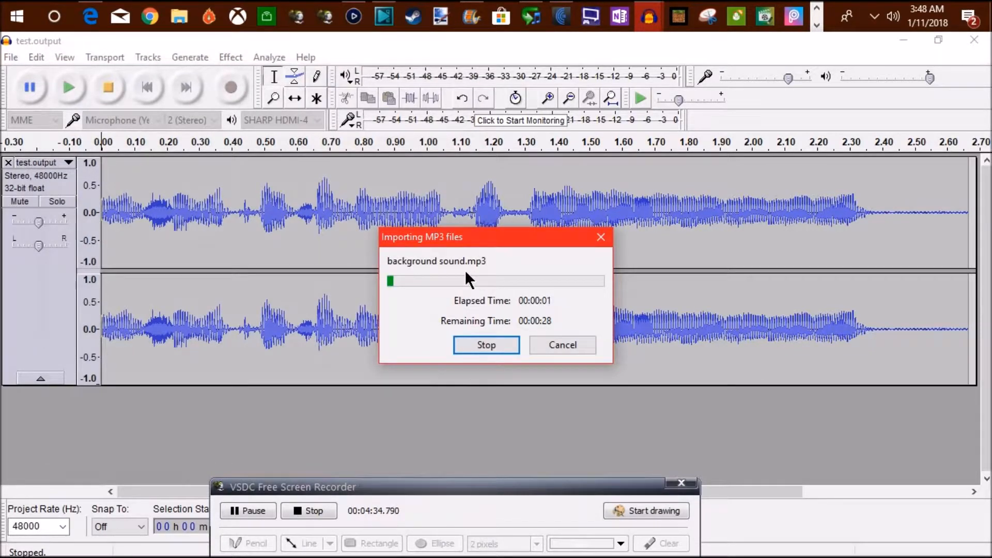
left_click(486, 345)
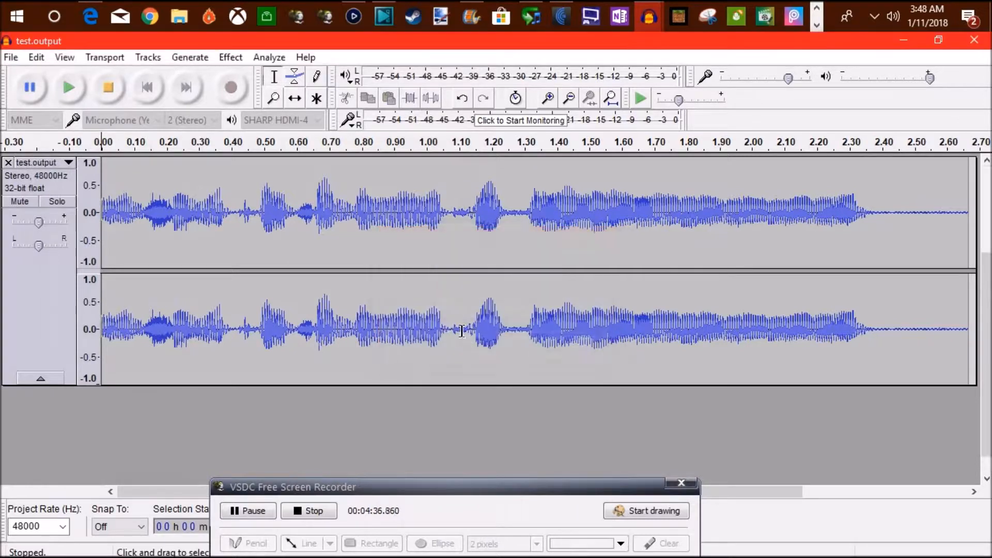
Step: Lower the background track's gain slightly and raise the test.output voice track's gain slightly
scroll(155, 284, "up", 3)
scroll(121, 333, "down", 2)
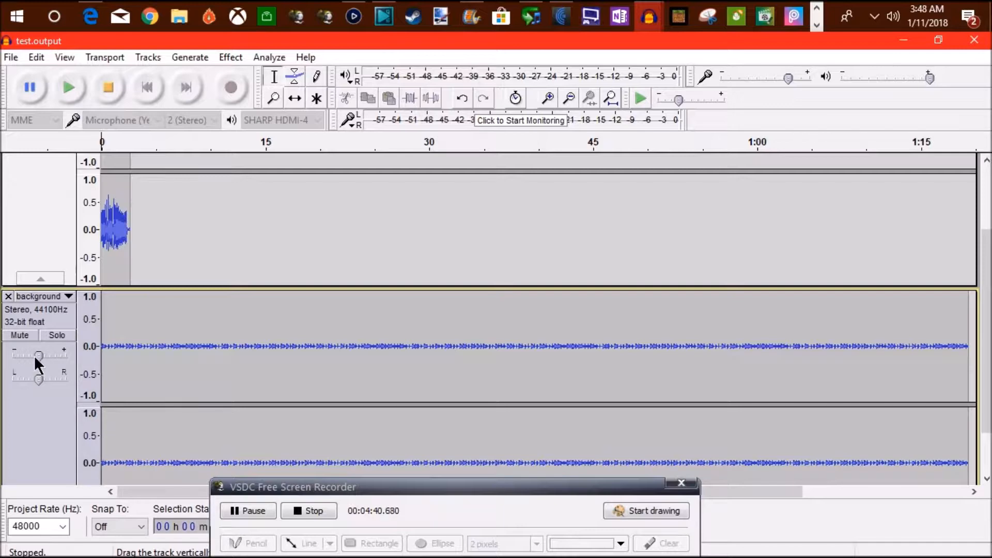
mouse_move(35, 356)
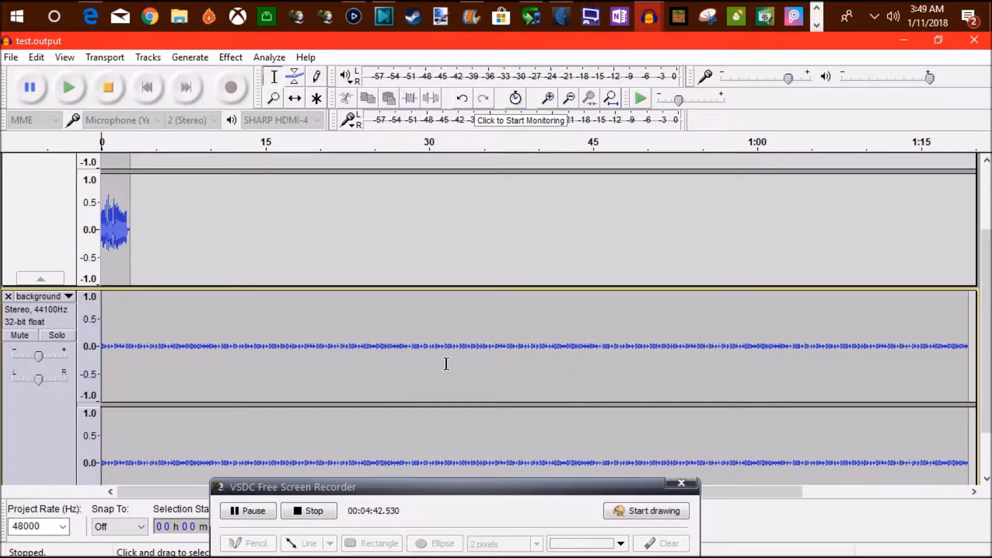
left_click_drag(40, 356, 38, 355)
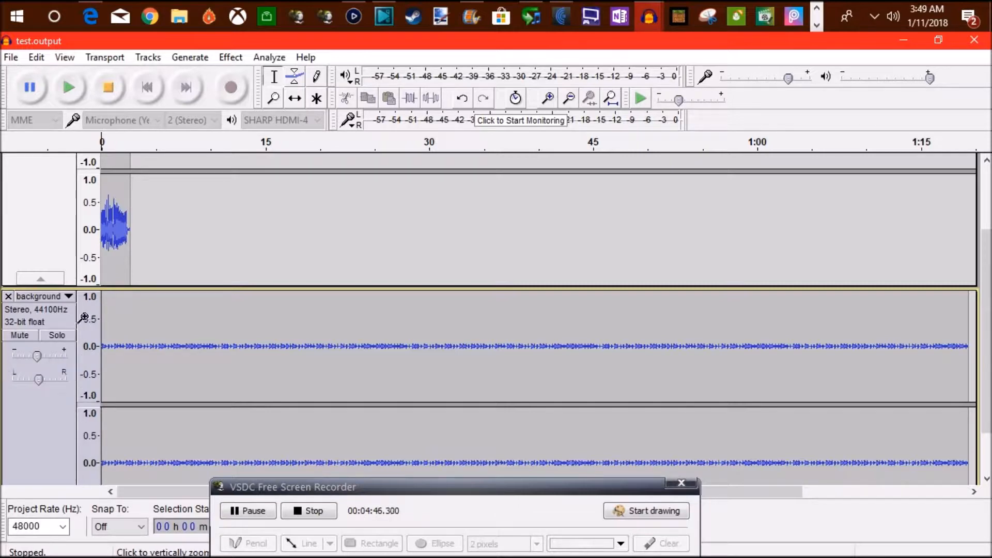
scroll(55, 251, "up", 3)
left_click_drag(38, 229, 39, 227)
Step: Remove the background sound track, leaving only the voice track in the project
scroll(171, 270, "down", 3)
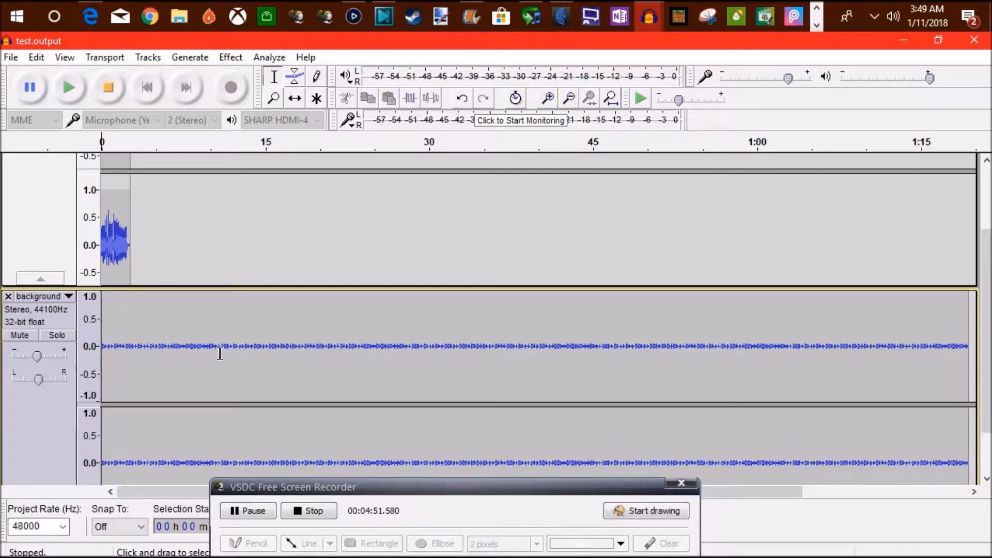
scroll(155, 290, "up", 3)
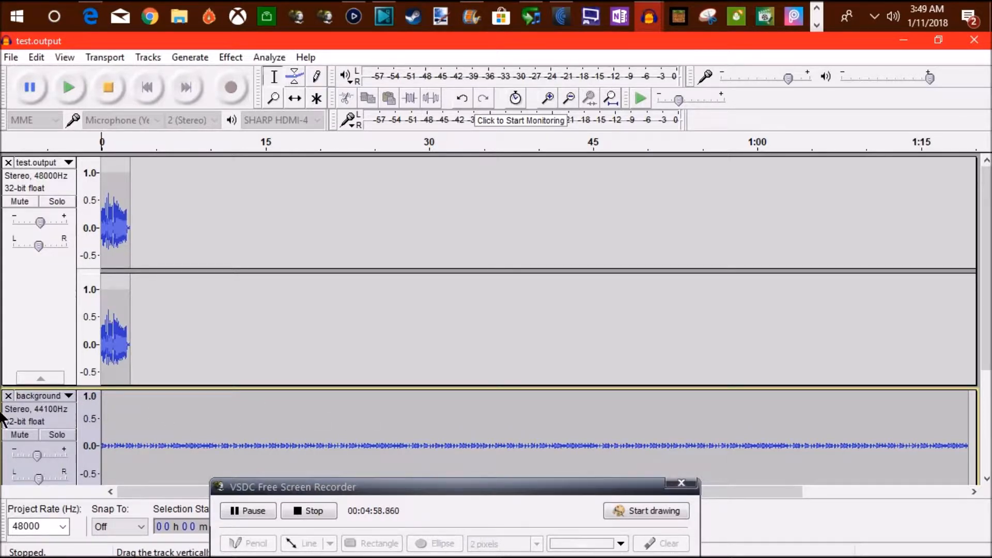
left_click(9, 396)
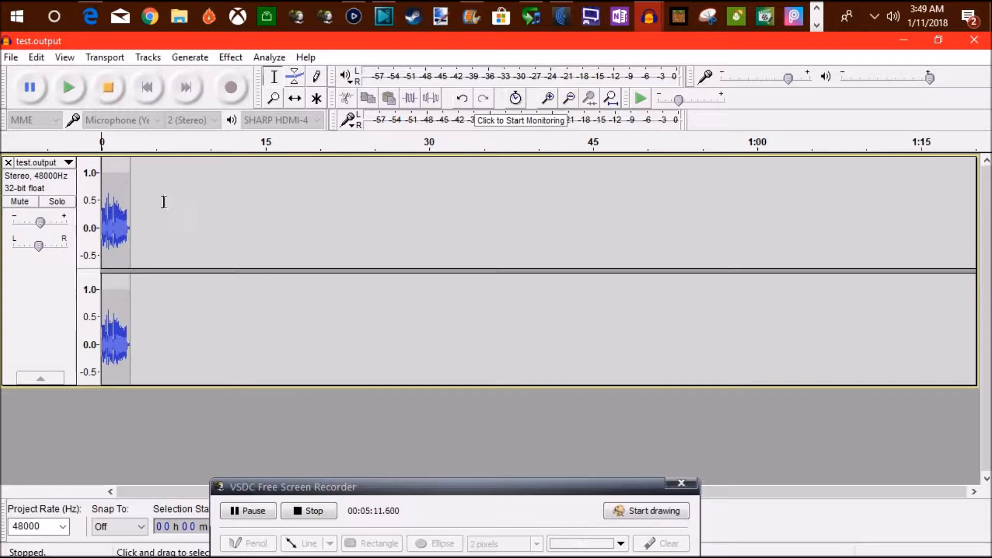
Step: Export the voice track to the Desktop as test.output.mp3 in MP3 format with a constant 320 kbps bit rate and joint stereo
left_click(9, 57)
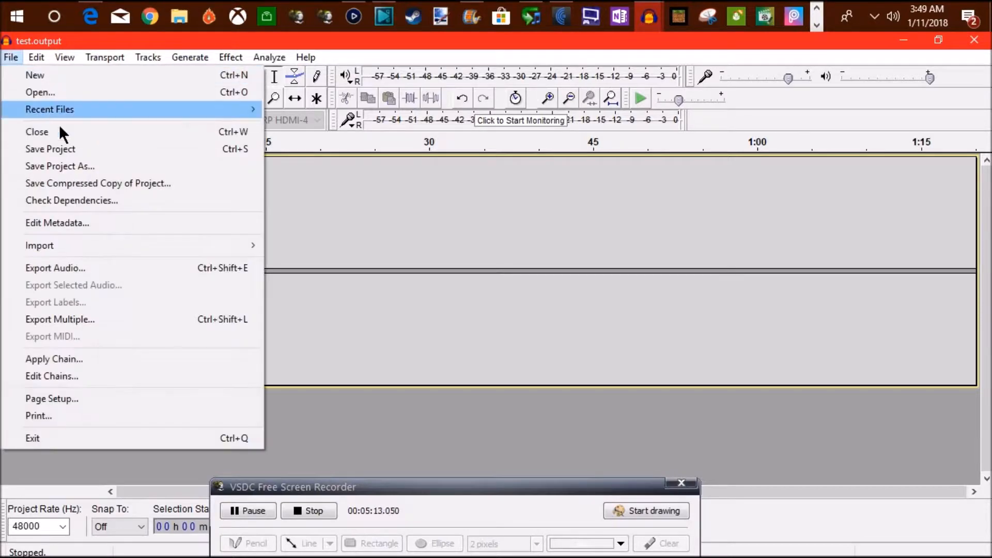
left_click(105, 268)
left_click(287, 341)
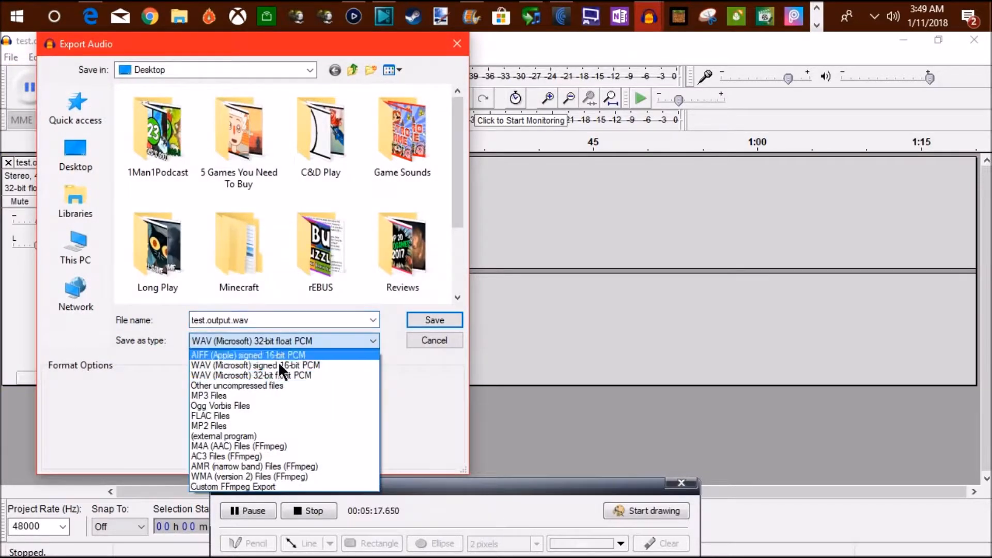
left_click(282, 398)
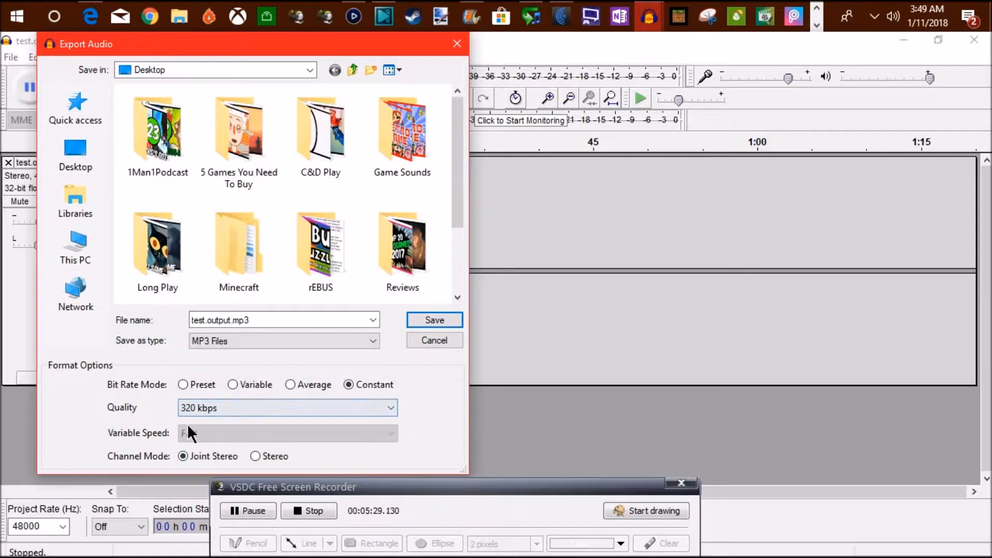
left_click(438, 320)
left_click(529, 408)
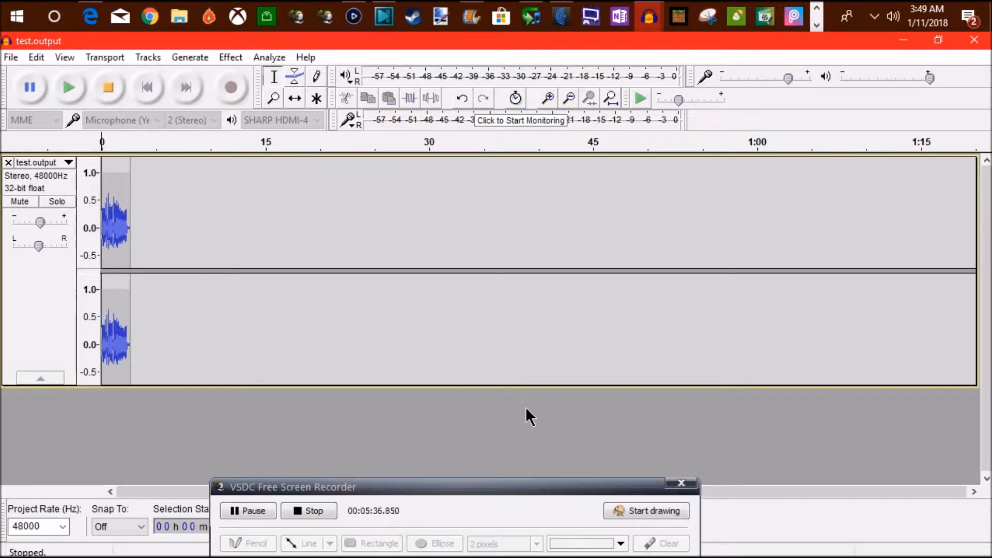
Step: Switch to the Elgato Game Capture window and turn off live commentary from the Yeti Stereo Microphone
left_click(353, 17)
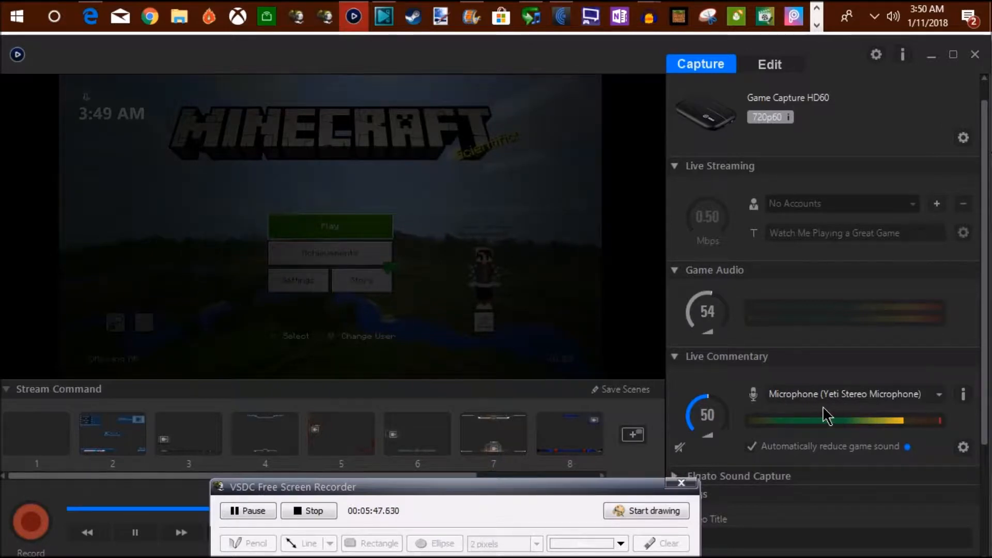
mouse_move(722, 416)
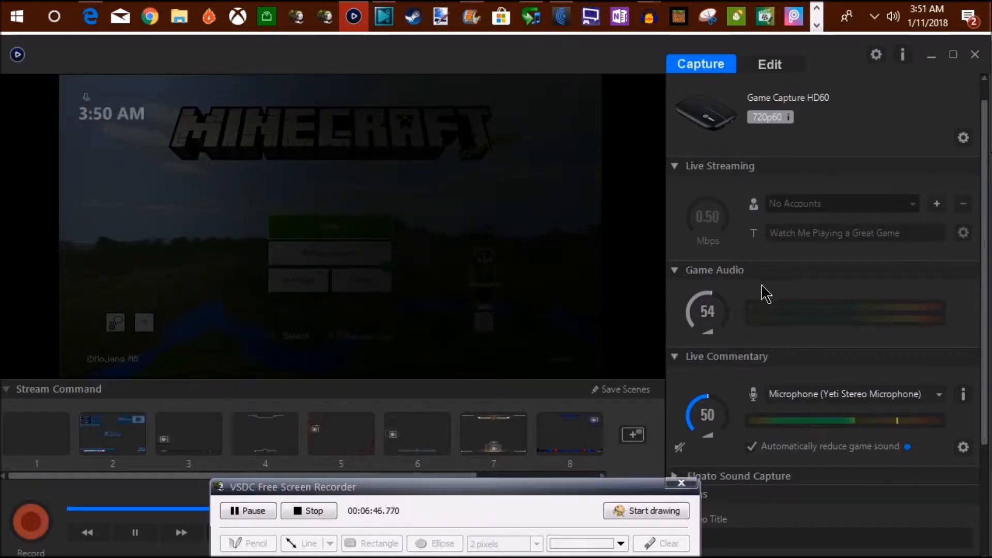
mouse_move(712, 297)
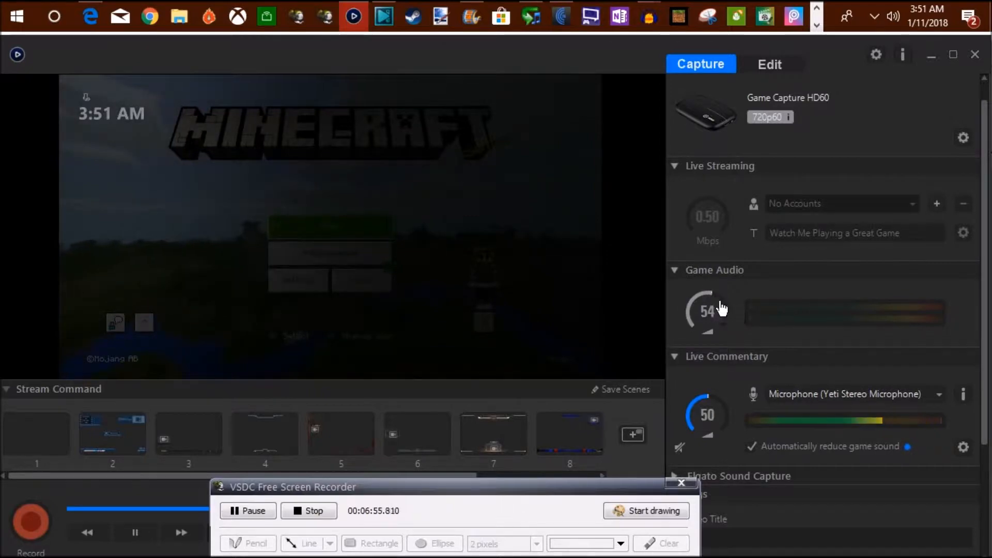
left_click_drag(601, 492, 450, 485)
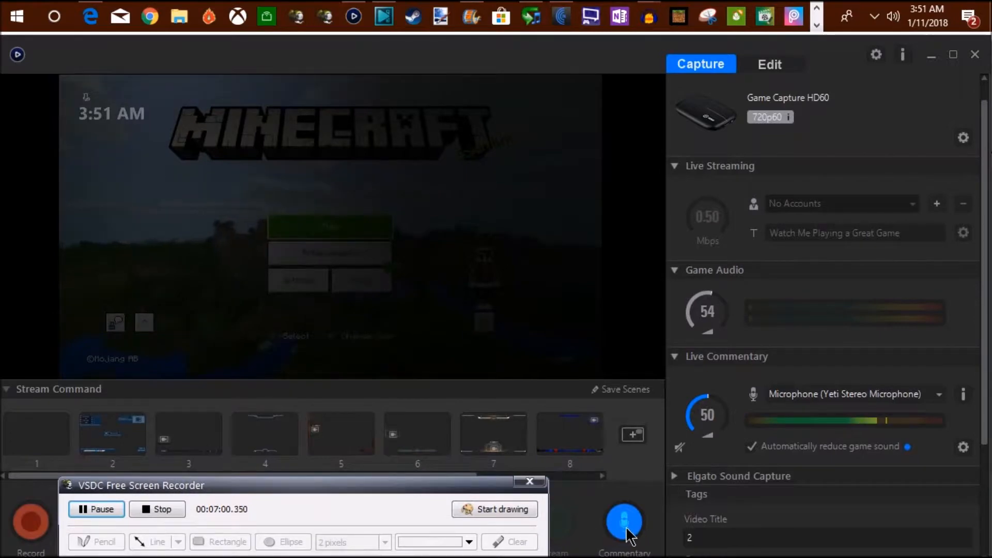
left_click(618, 521)
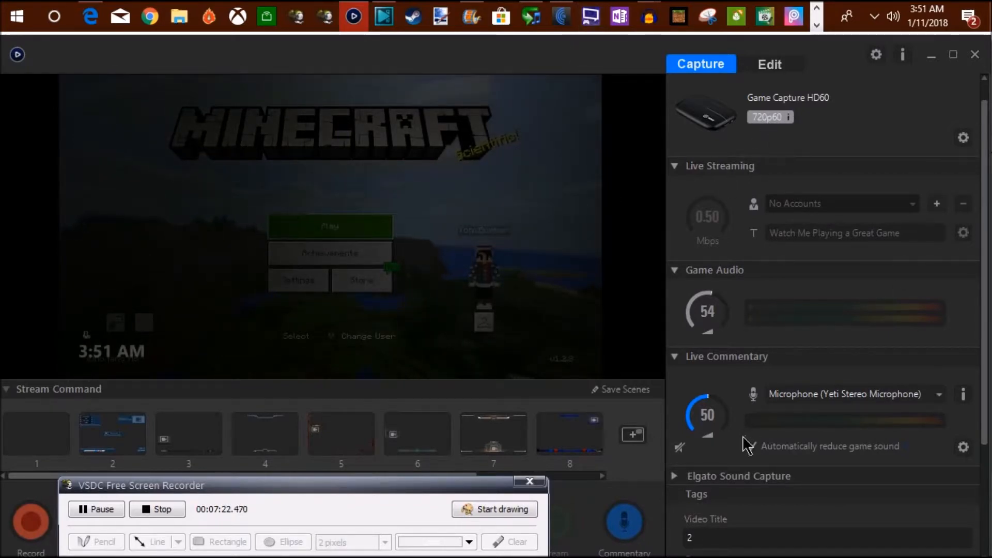
Step: View the open projects in VSDC Video Editor and Movie Maker, and return to the Elgato Game Capture window
mouse_move(709, 404)
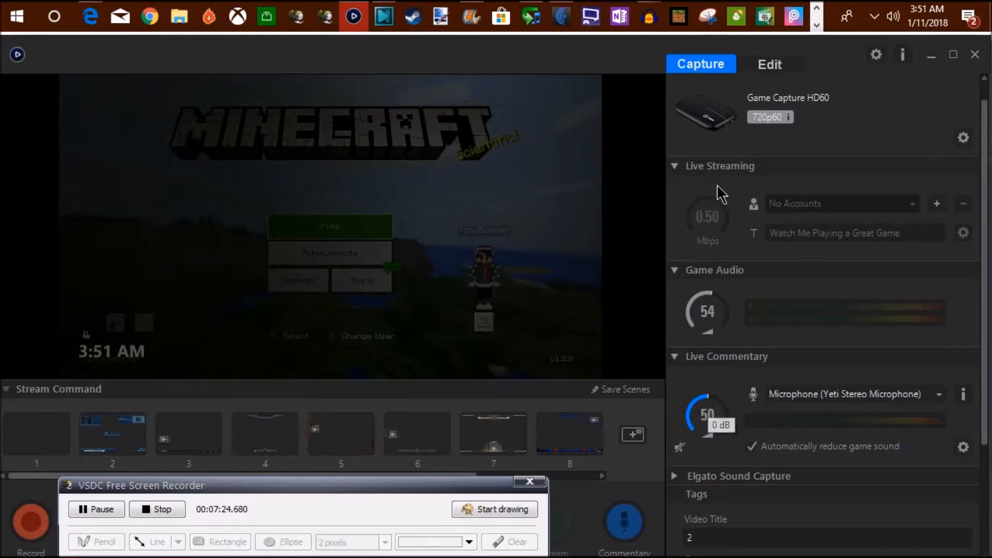
mouse_move(698, 141)
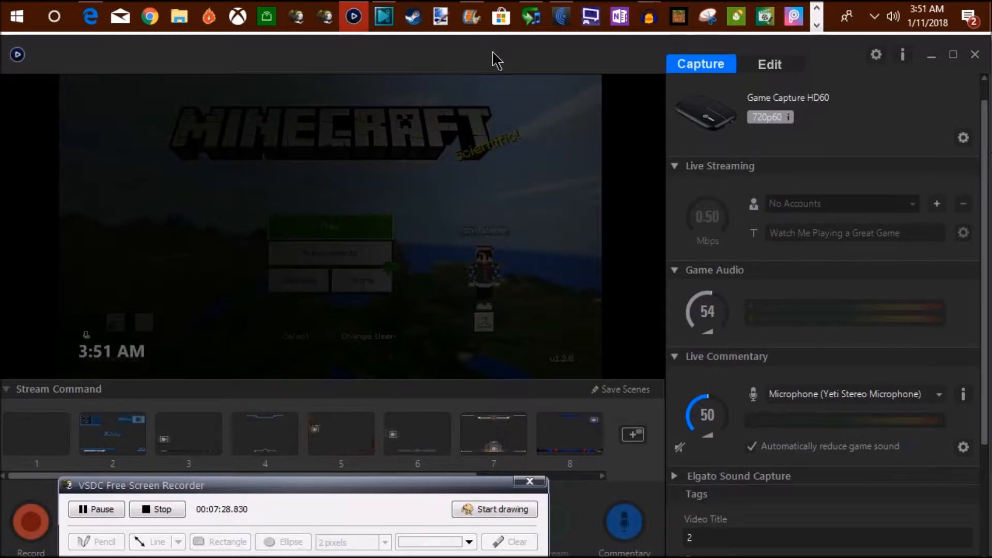
mouse_move(466, 24)
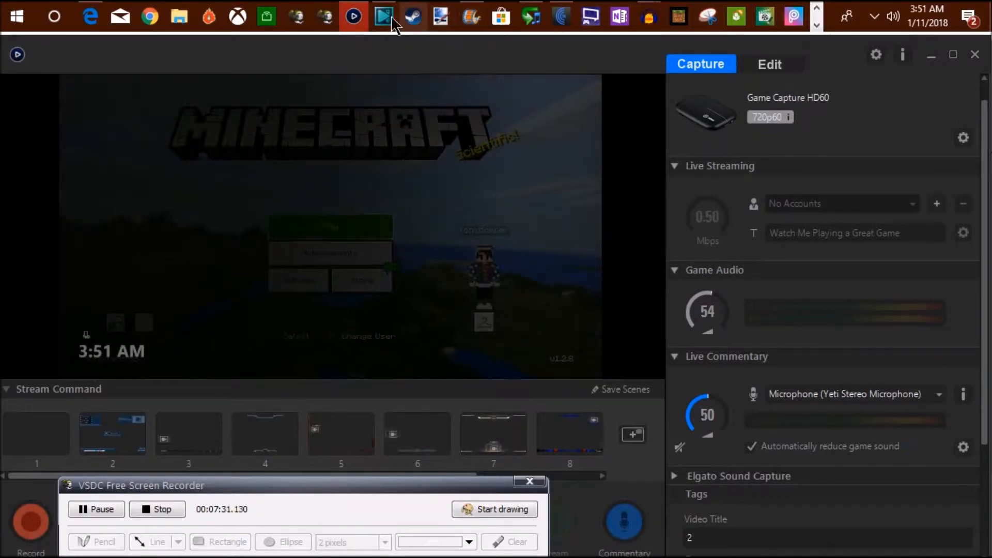
left_click(384, 17)
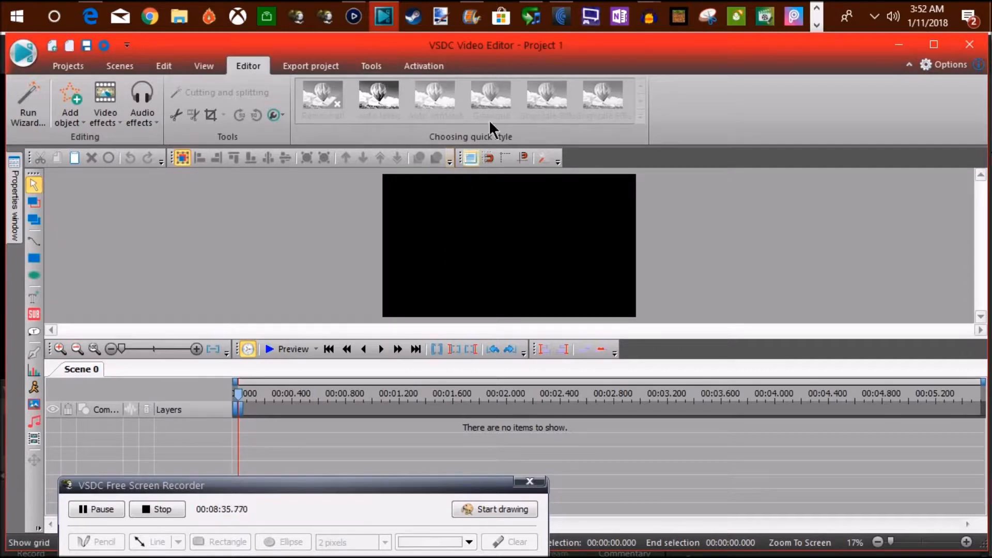
left_click(468, 18)
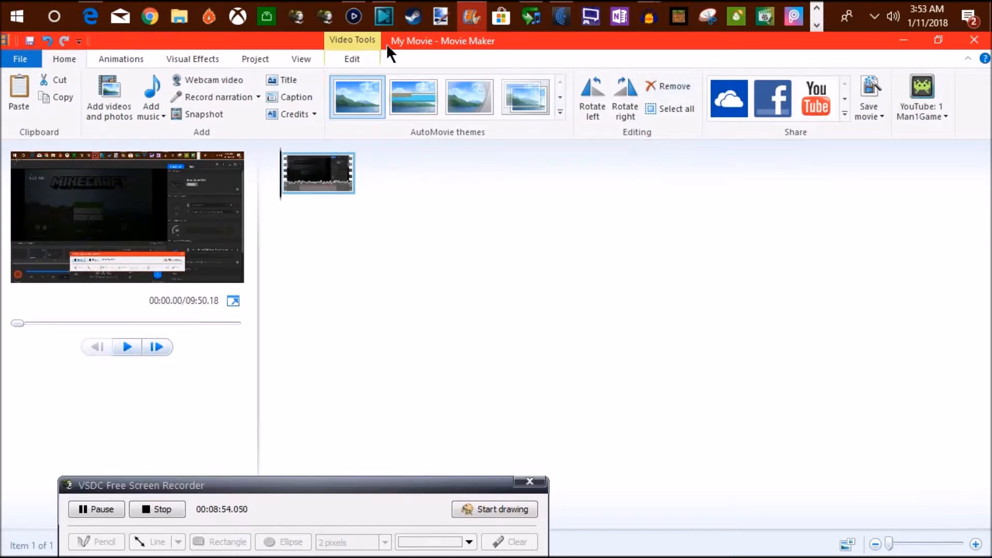
left_click(357, 18)
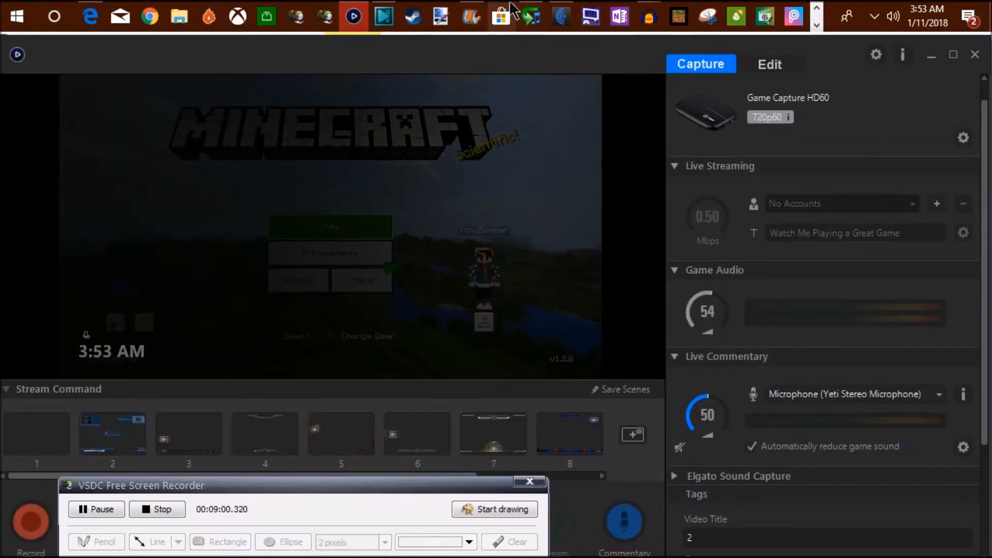
Step: Switch to Movie Maker and examine the available formats for saving the movie, down to the audio-only setting
left_click(472, 17)
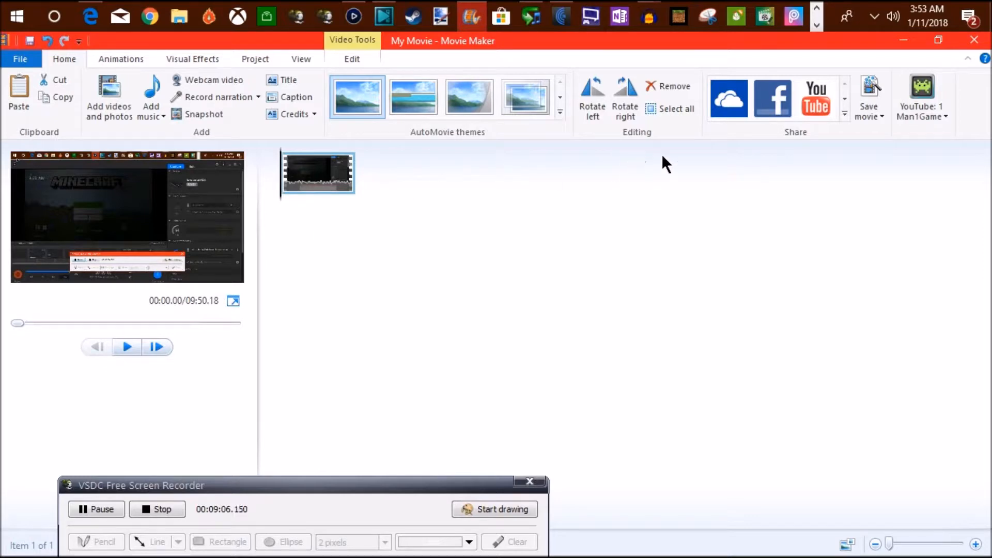
left_click(865, 98)
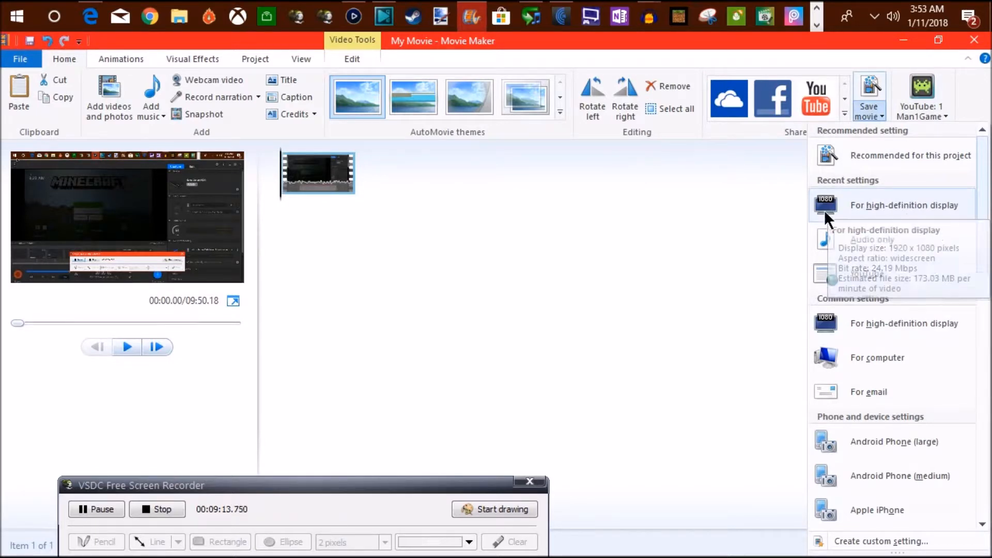
scroll(885, 308, "down", 10)
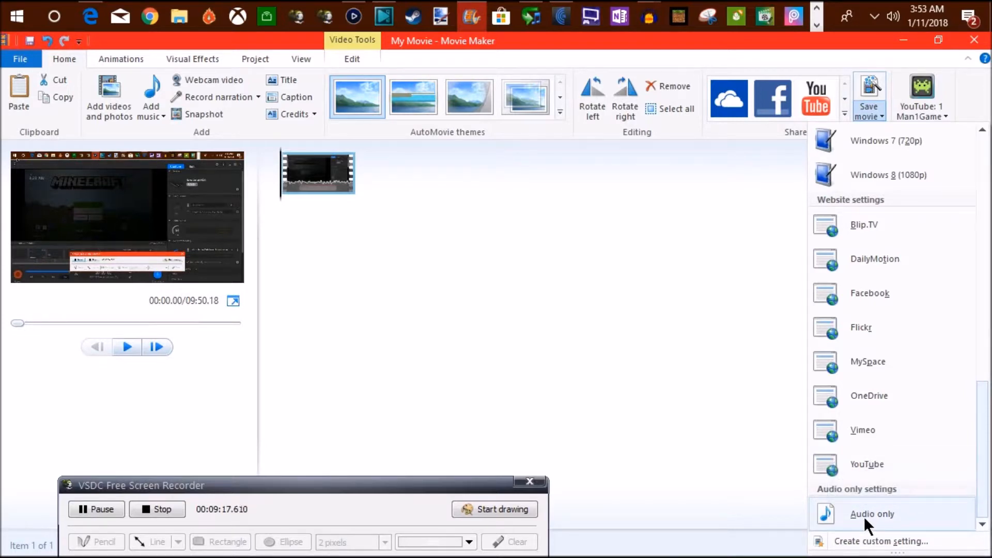
Step: Switch to Free M4a to MP3 Converter, browse the Desktop for input files, and close the file browser without adding any
left_click(537, 15)
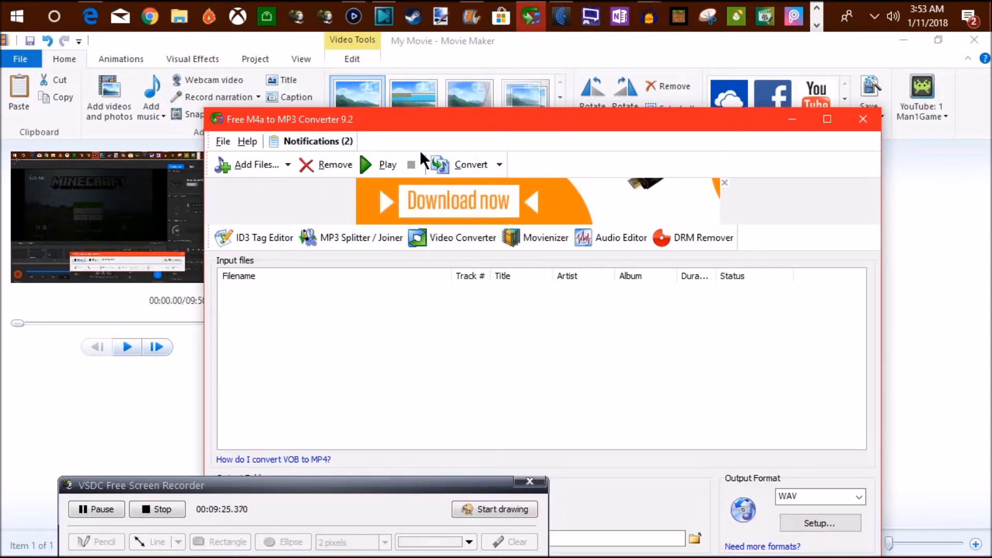
left_click(263, 173)
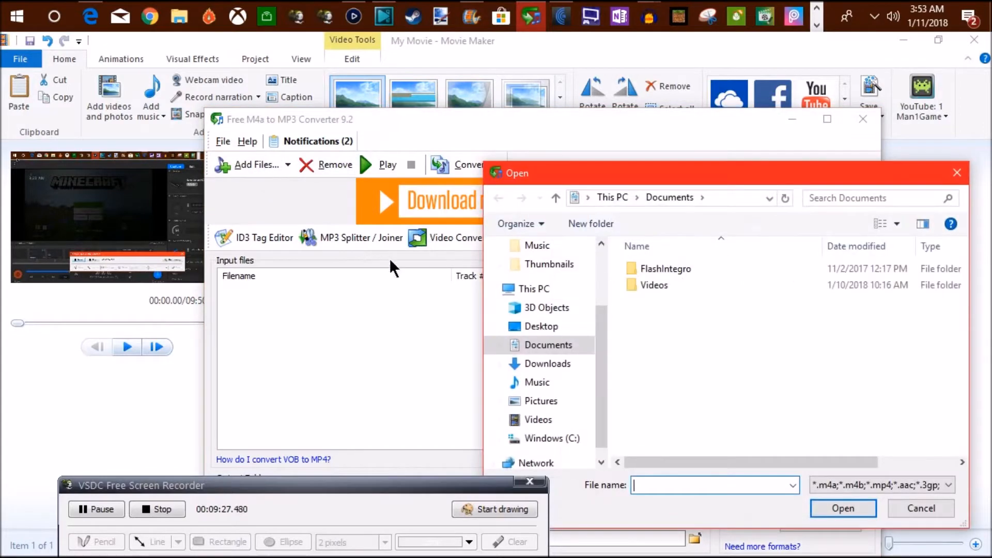
left_click(566, 325)
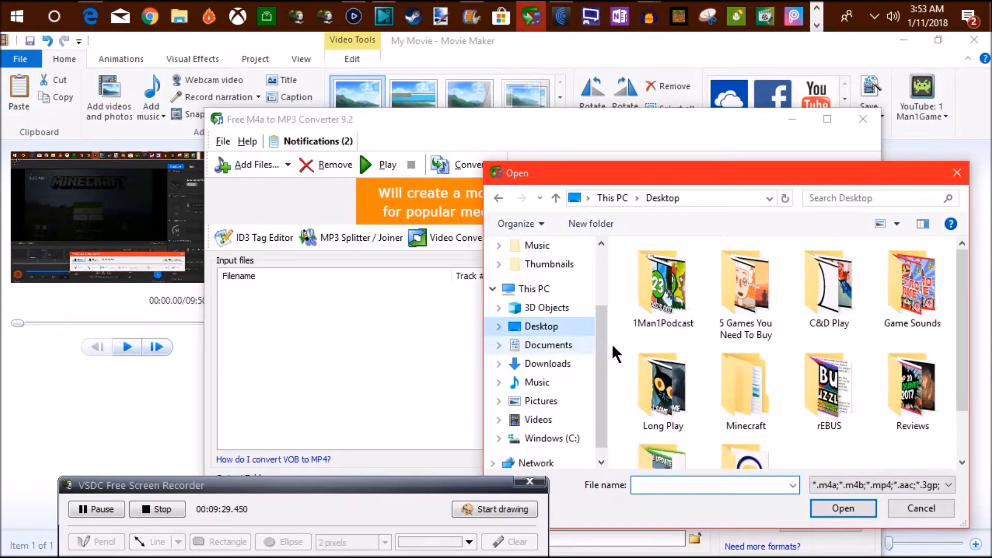
scroll(852, 377, "down", 2)
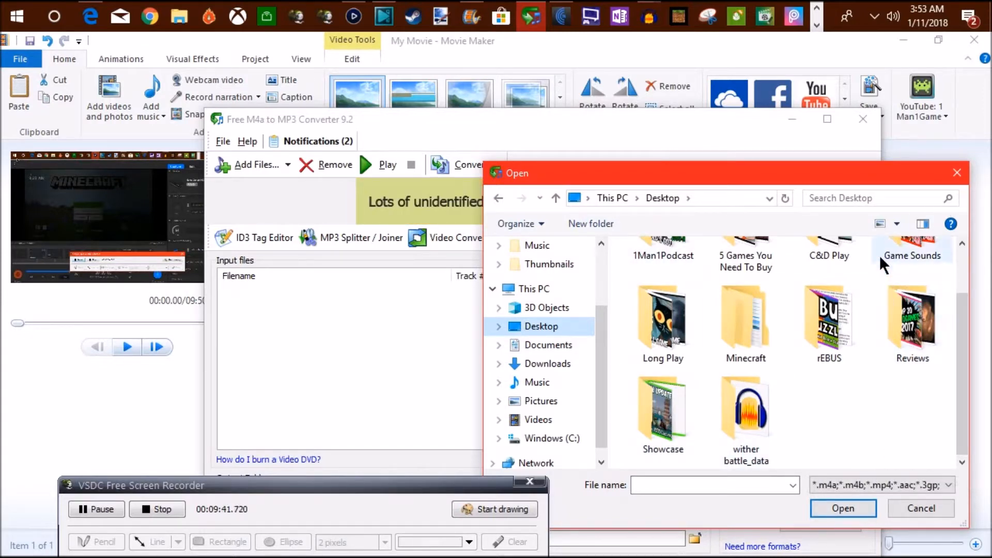
left_click(956, 172)
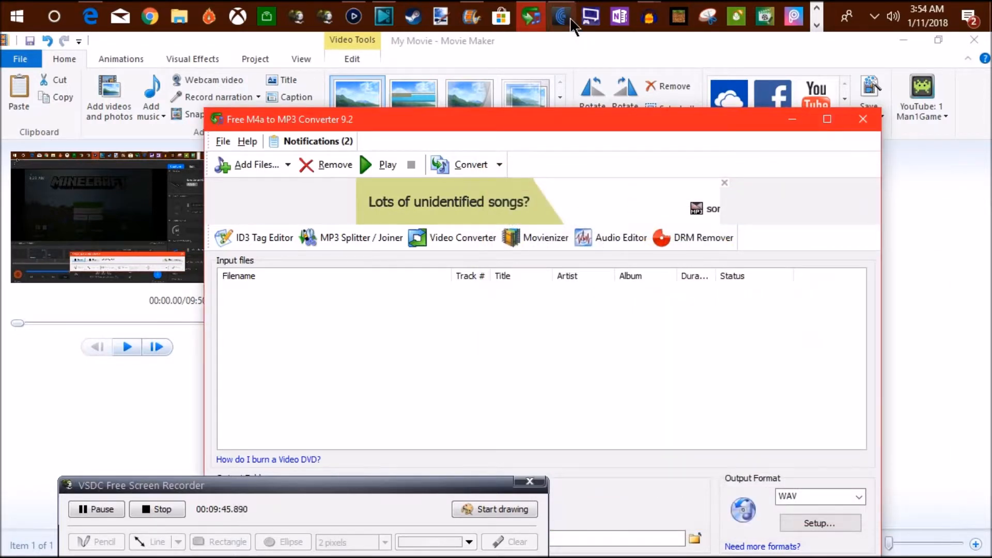
Step: View The Levelator and the open Audacity windows, and return to the Movie Maker project
left_click(561, 16)
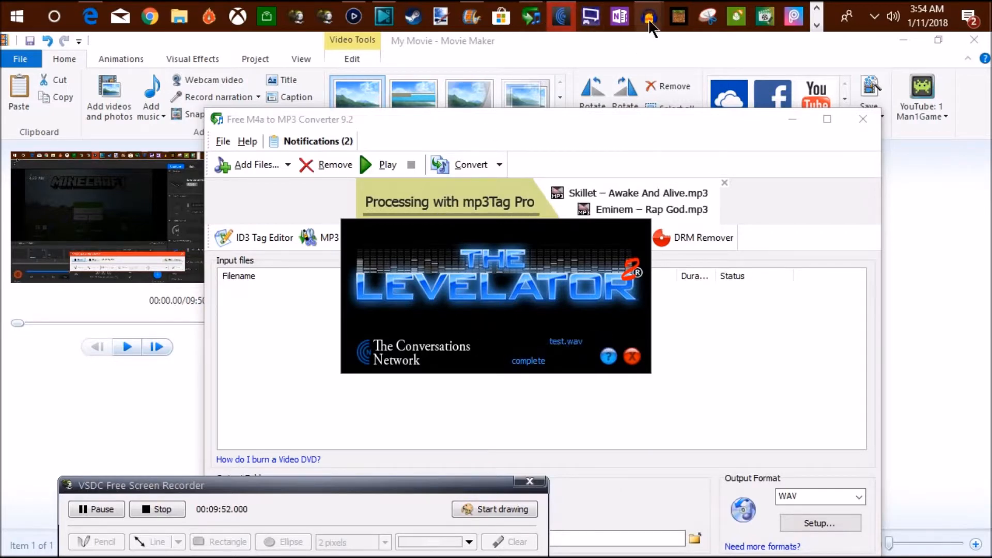
mouse_move(643, 30)
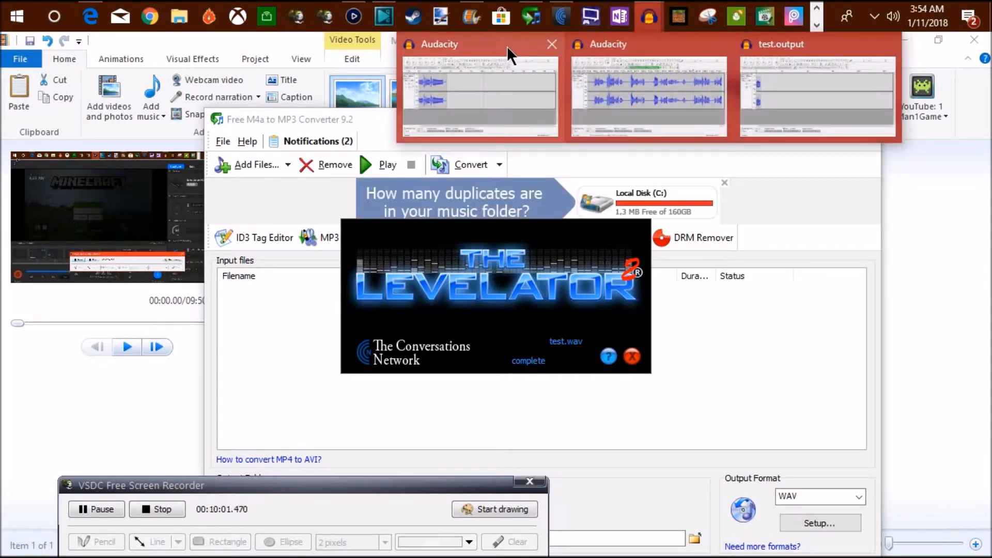
left_click(504, 46)
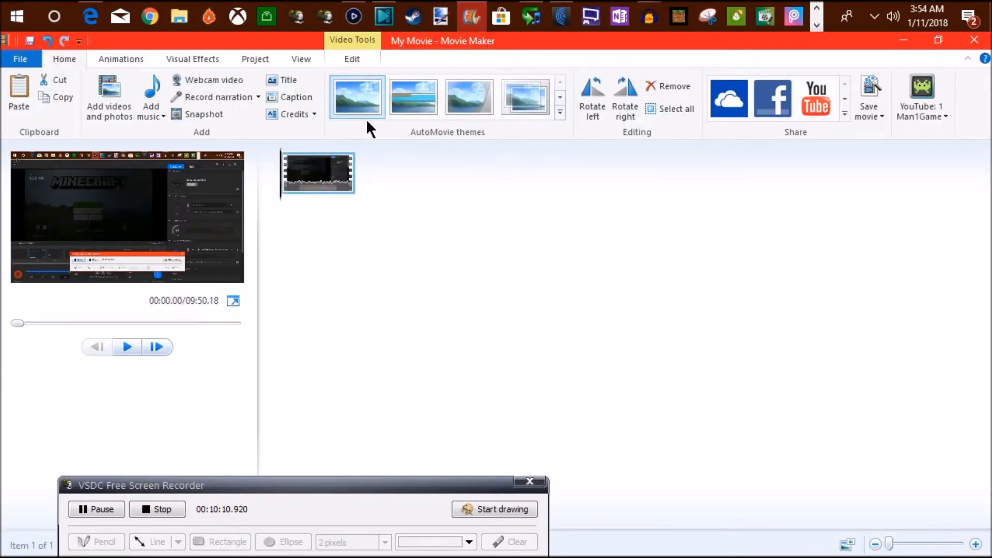
Step: Turn the video clip's volume all the way down
left_click(354, 56)
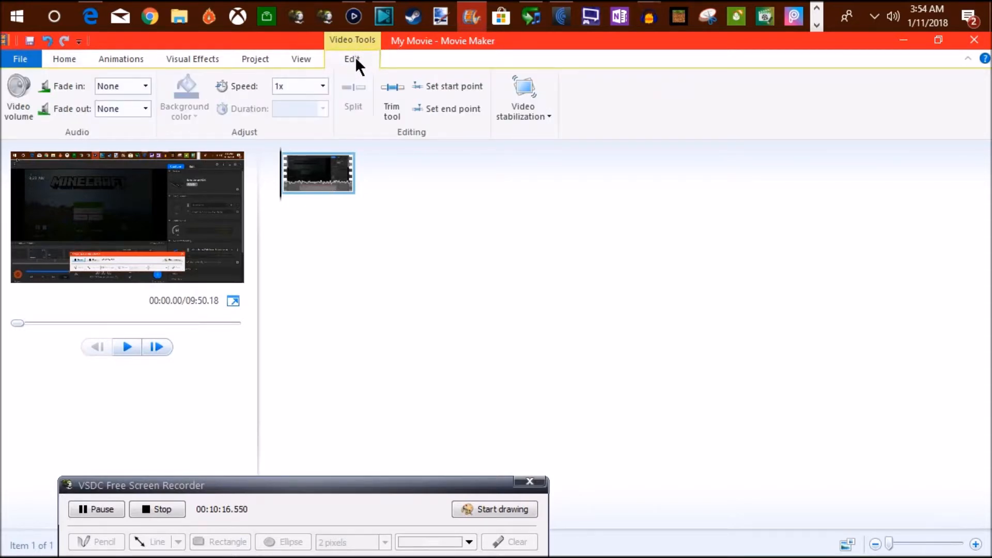
left_click(26, 84)
left_click_drag(53, 139, 9, 146)
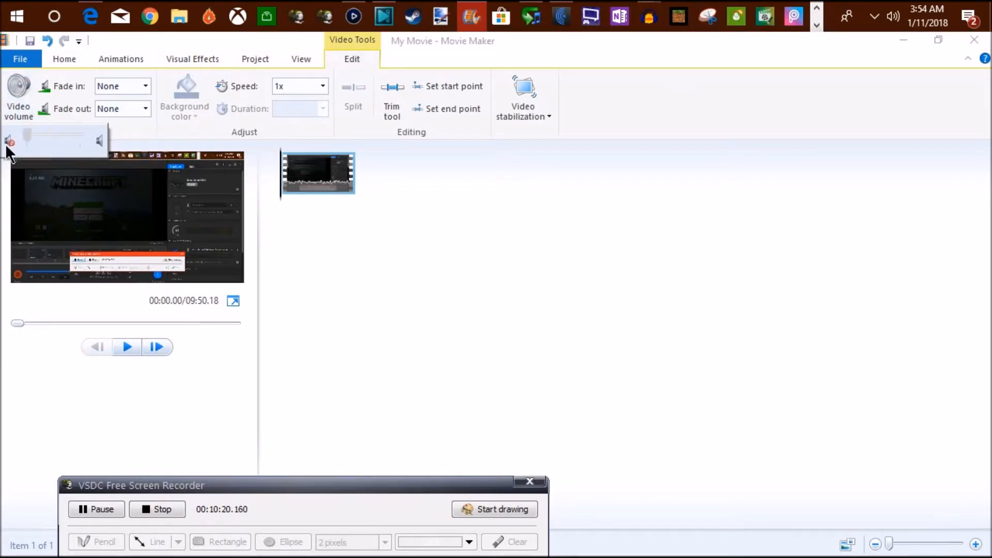
Step: Look through the options for adding music, open the Music folder to add a track from the PC, and cancel
left_click(58, 66)
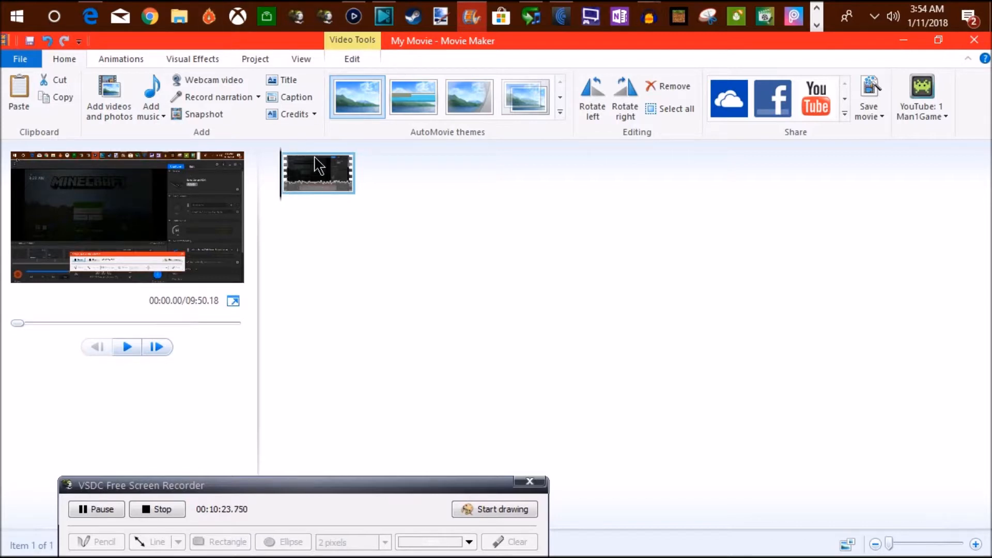
left_click(147, 114)
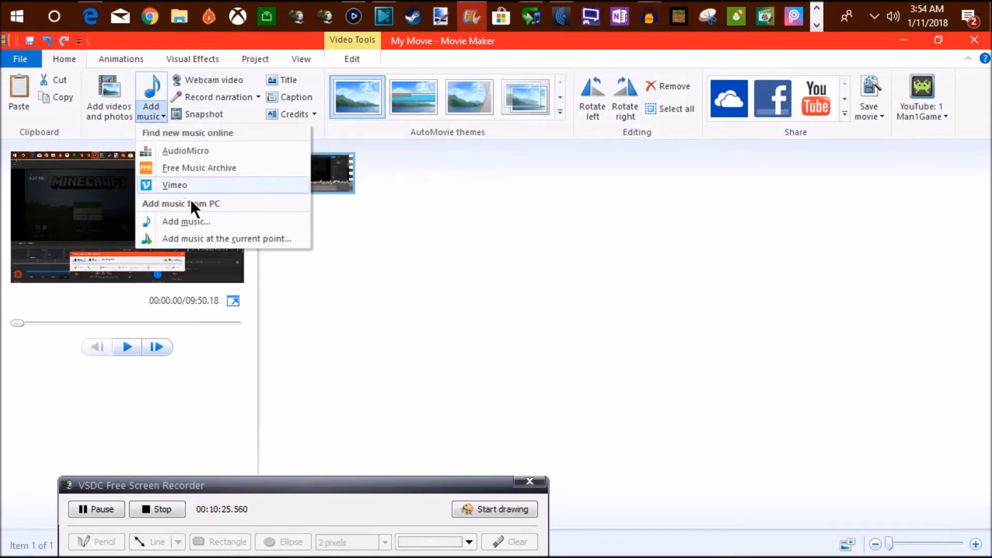
left_click(302, 236)
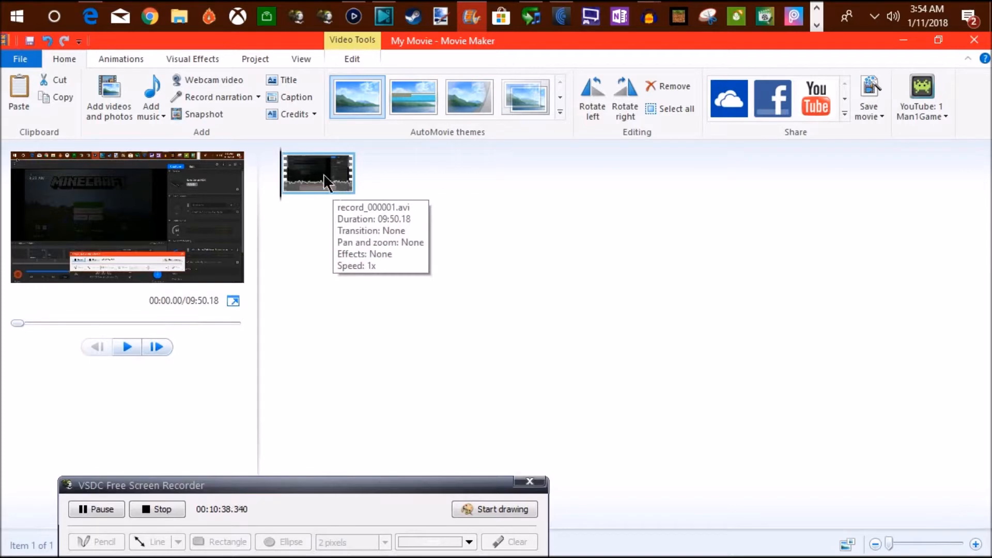
left_click(159, 118)
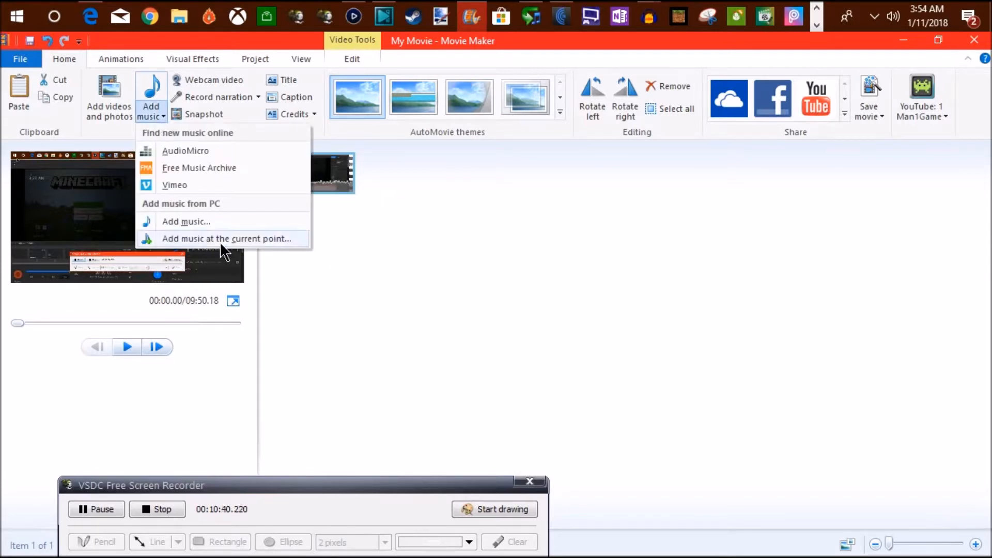
left_click(219, 226)
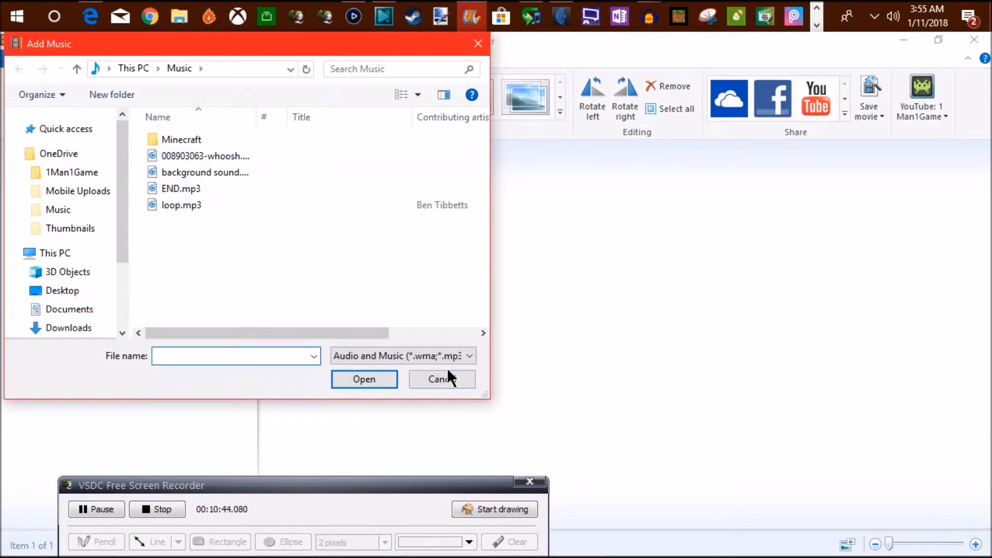
left_click(448, 384)
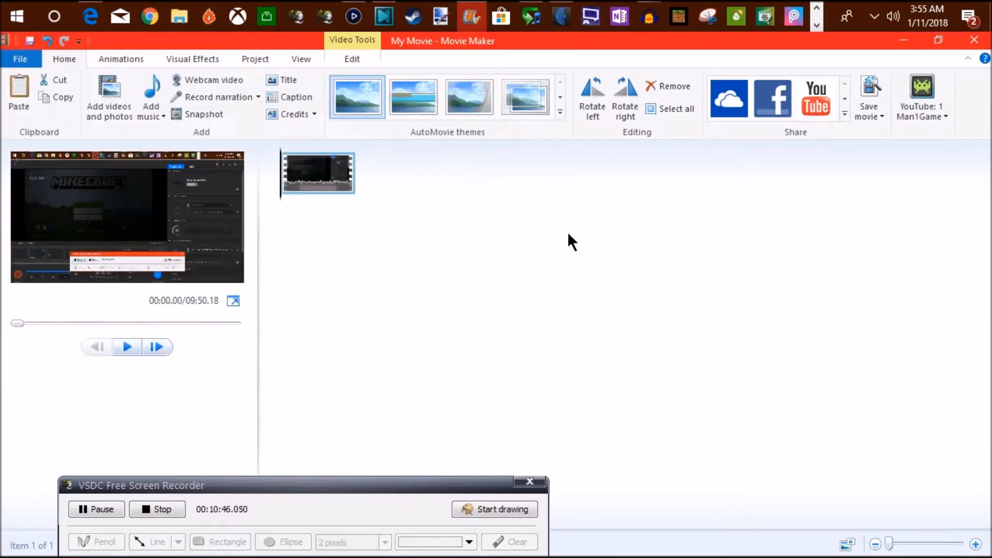
Step: Show the movie saving formats once more and switch to Project 1 in VSDC Video Editor
mouse_move(563, 16)
left_click(867, 117)
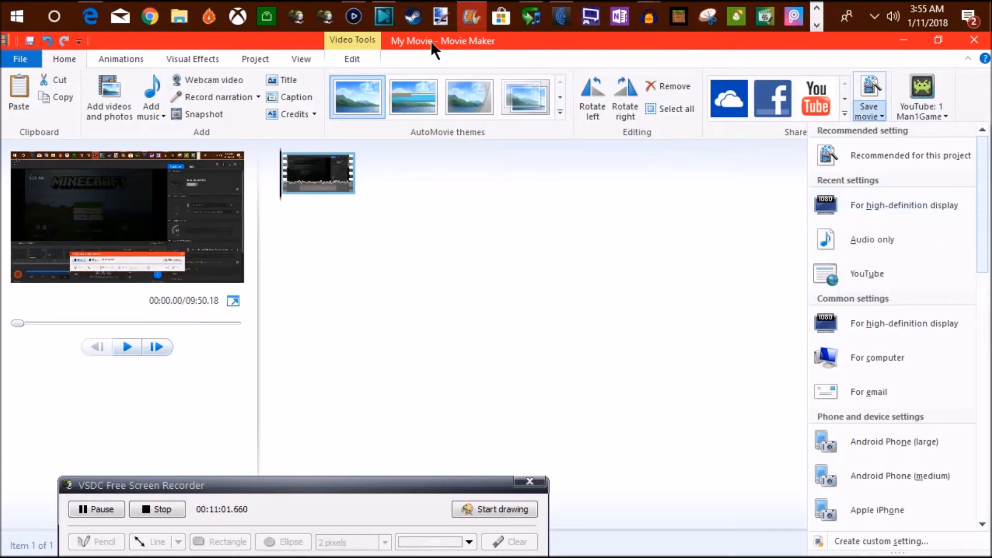
mouse_move(383, 20)
left_click(390, 82)
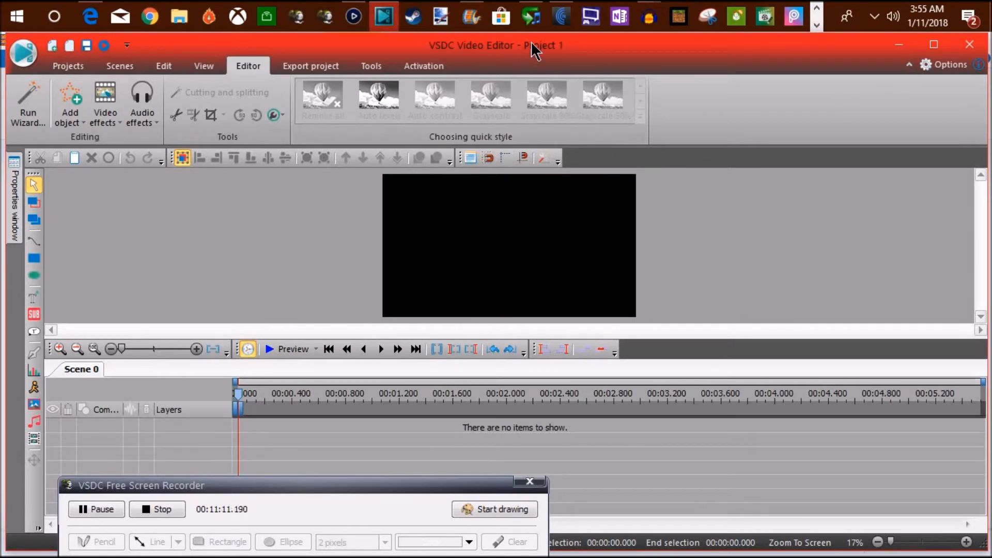
Step: Bring up Free M4a to MP3 Converter and close it, returning to VSDC Video Editor
left_click(533, 17)
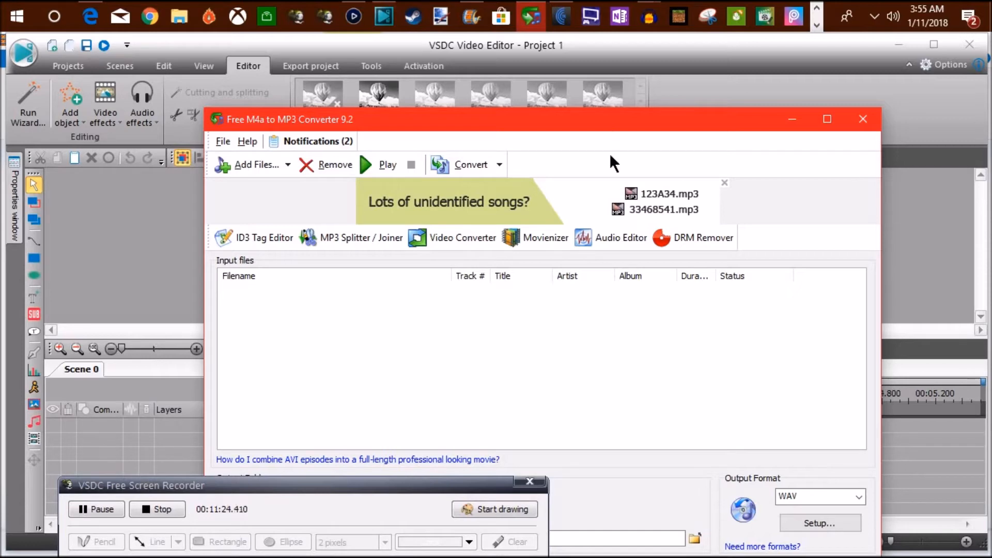
left_click(862, 124)
left_click(662, 99)
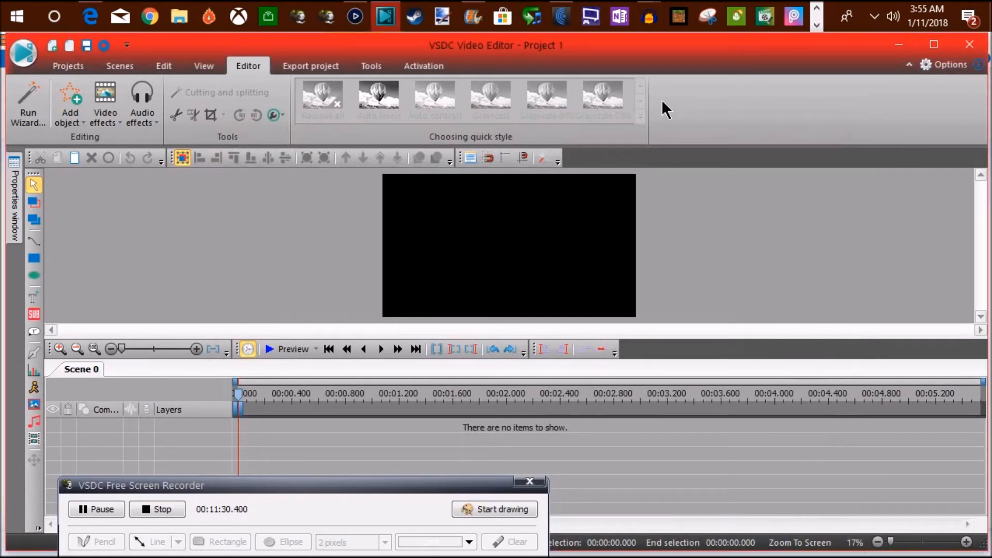
Step: Switch to the Audacity window with the short voice recording and set the recording volume to 0.70
left_click(662, 20)
left_click(511, 46)
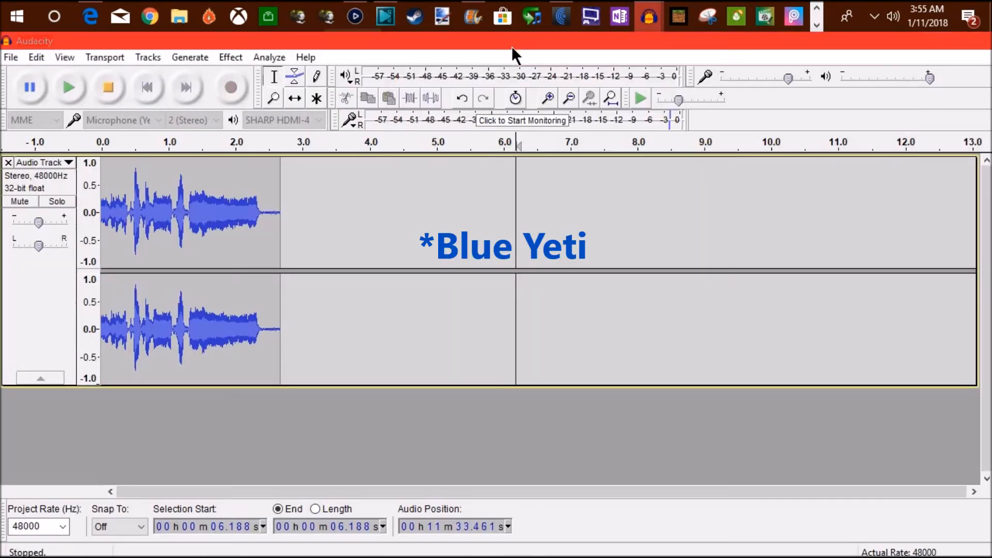
left_click_drag(172, 486, 212, 458)
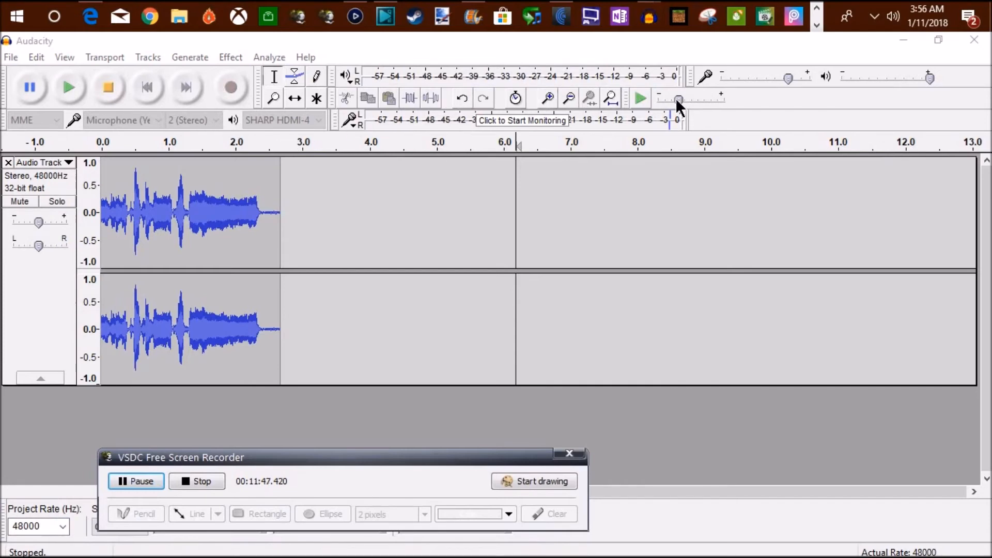
mouse_move(787, 77)
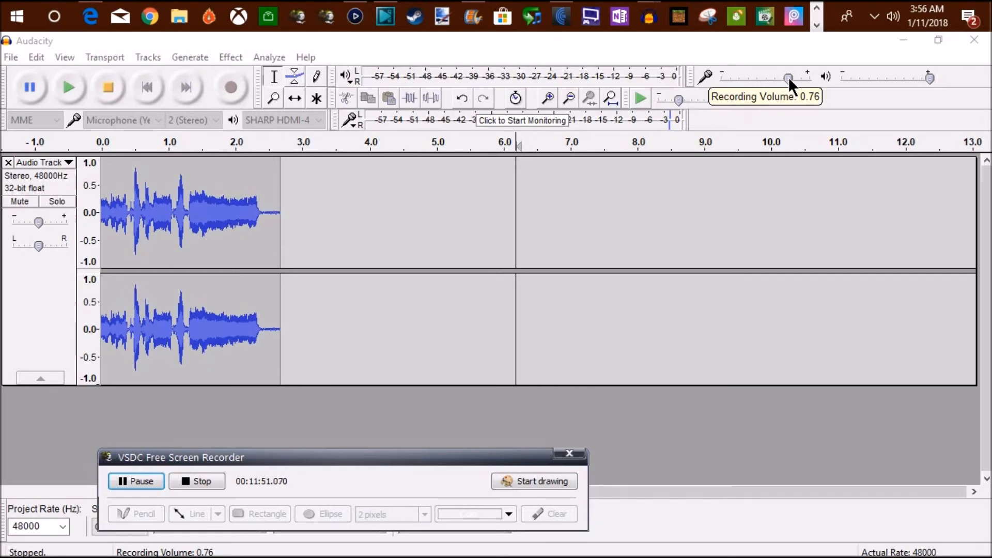
left_click(788, 76)
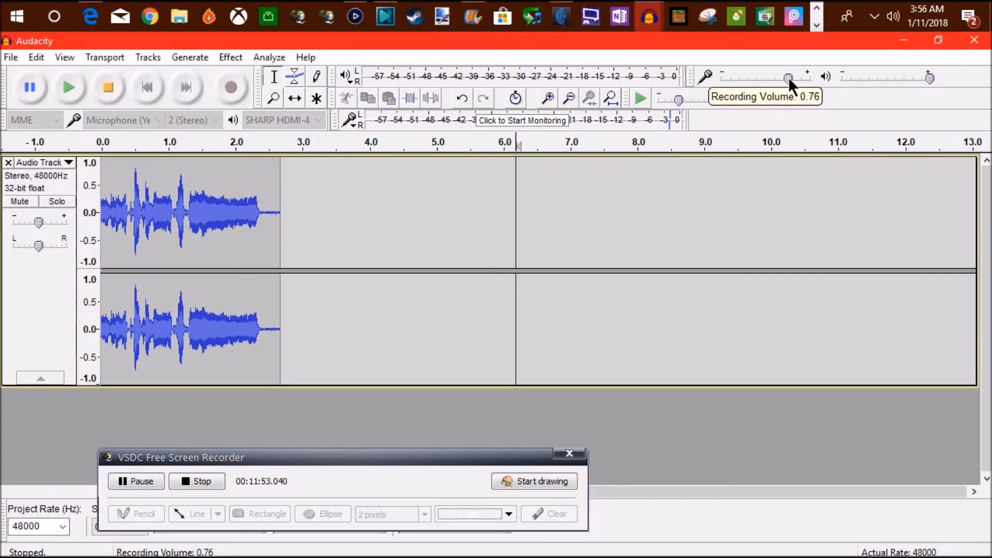
left_click_drag(789, 77, 783, 76)
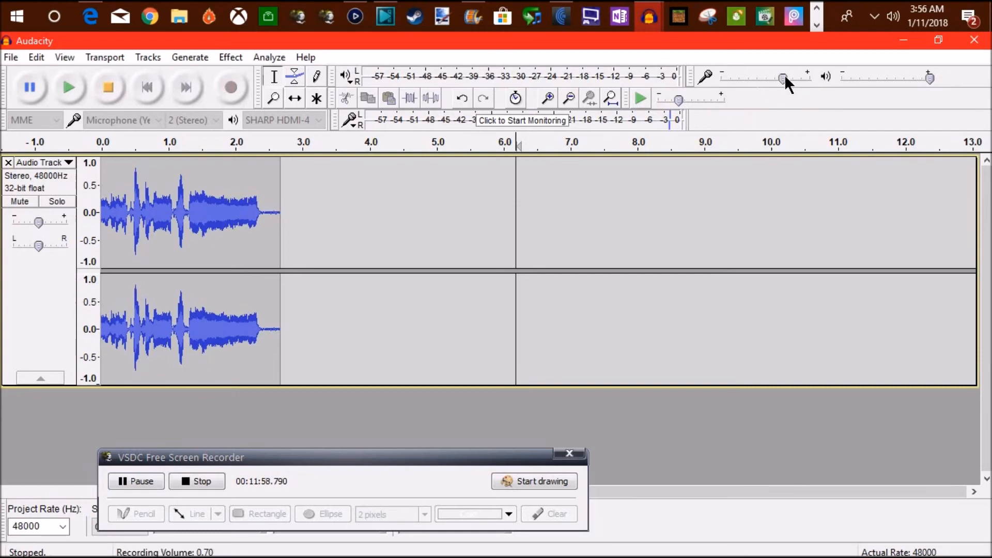
mouse_move(785, 78)
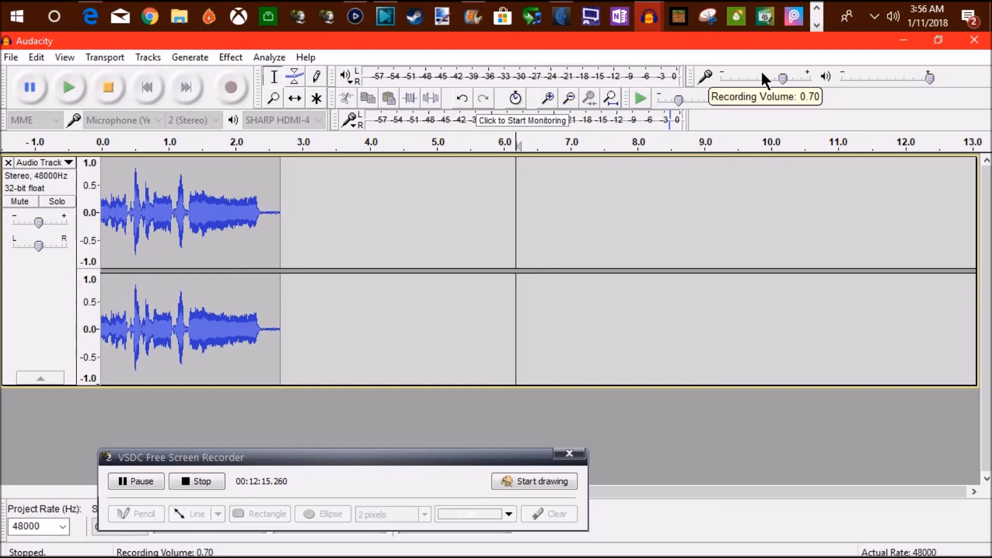
Step: Check the Elgato Game Capture window and return to the Audacity window with the short voice recording
left_click(355, 16)
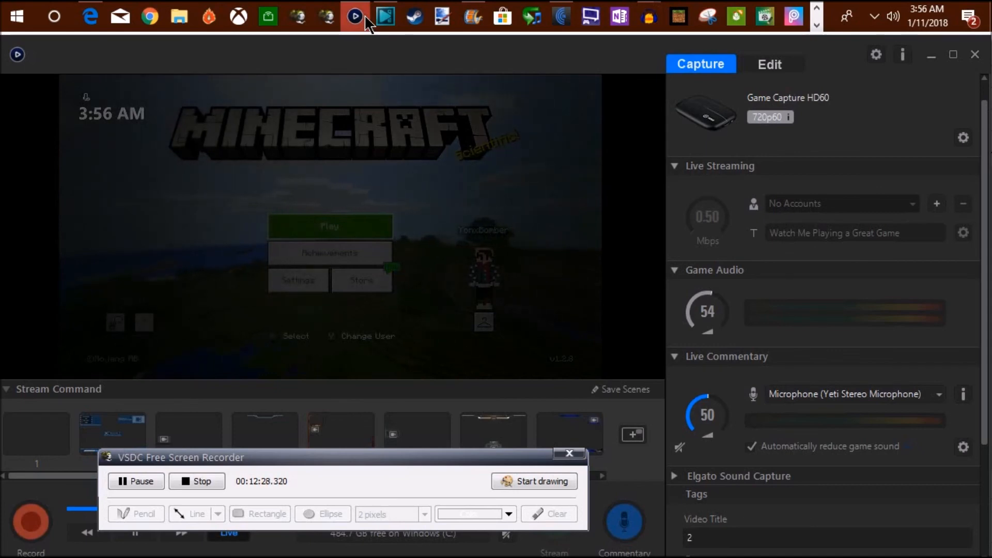
mouse_move(649, 16)
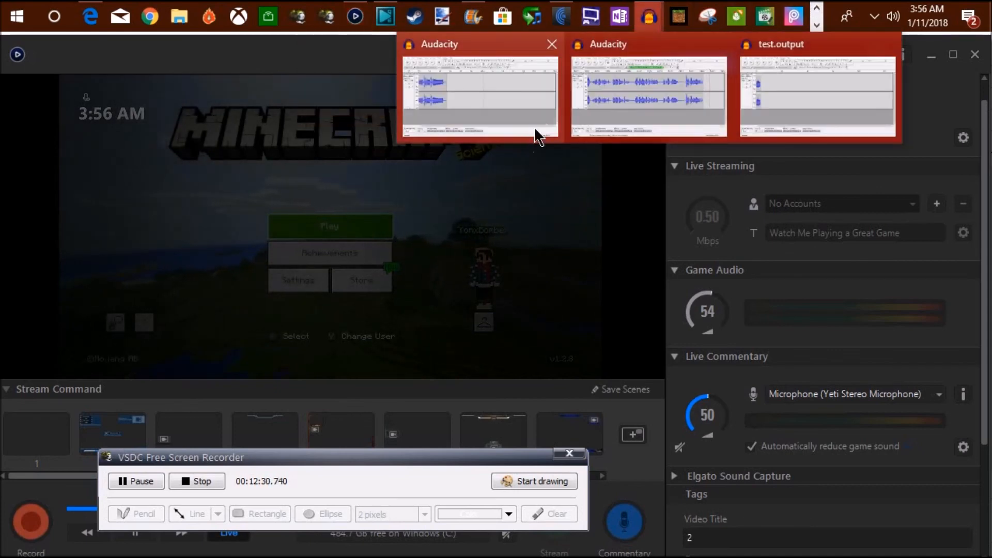
mouse_move(523, 49)
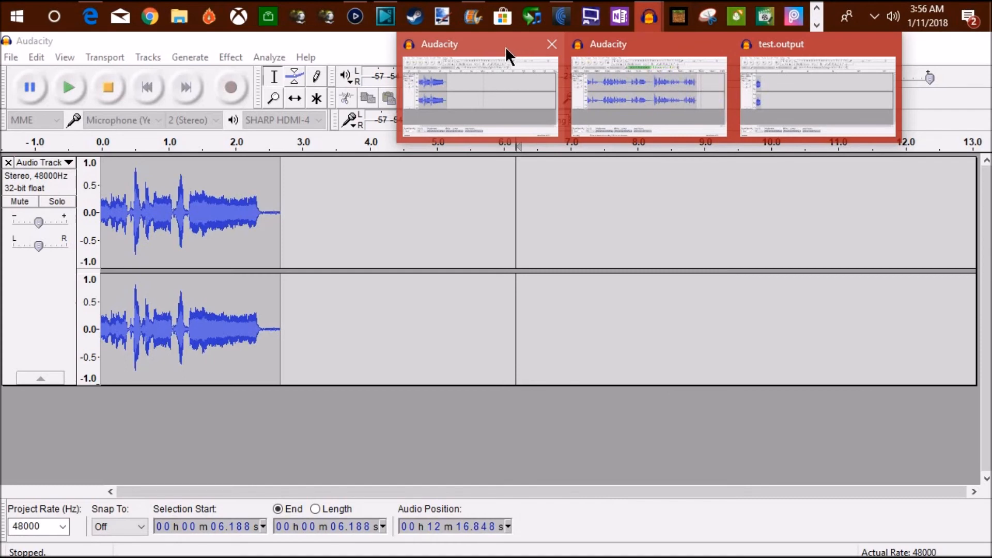